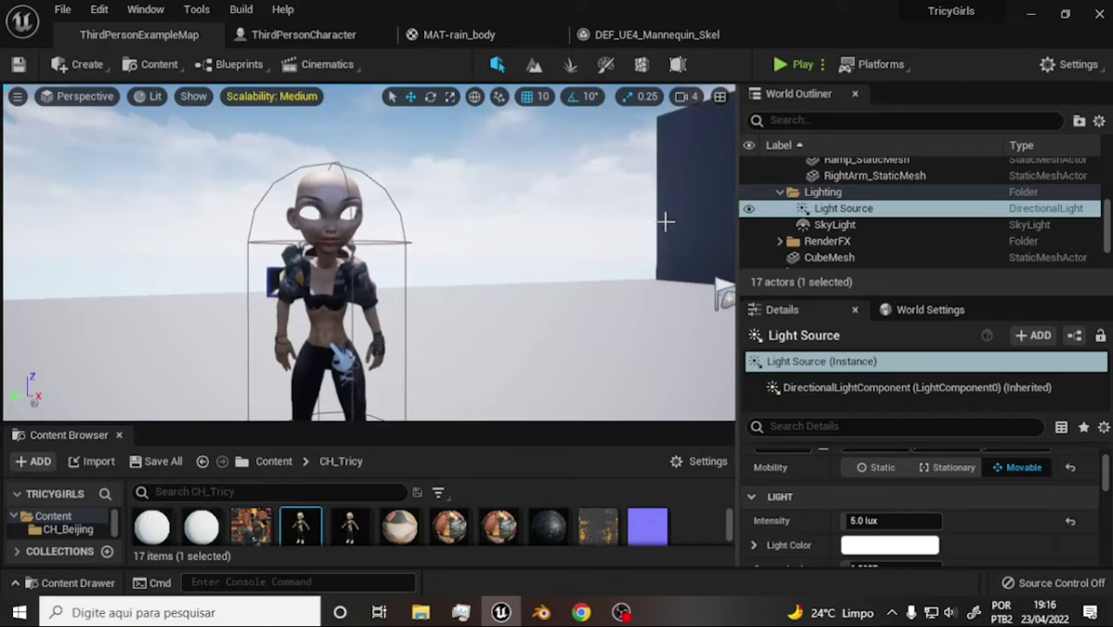
- Orbit and zoom the viewport to bring the Tricy character closer and centred
{"action": "scroll", "coordinate": [582, 240], "scroll_direction": "down", "scroll_amount": 3}
{"action": "scroll", "coordinate": [610, 252], "scroll_direction": "up", "scroll_amount": 2}
{"action": "mouse_move", "coordinate": [573, 244]}
{"action": "left_mouse_down"}
{"action": "mouse_move", "coordinate": [531, 209]}
{"action": "mouse_move", "coordinate": [548, 196]}
{"action": "left_mouse_up"}
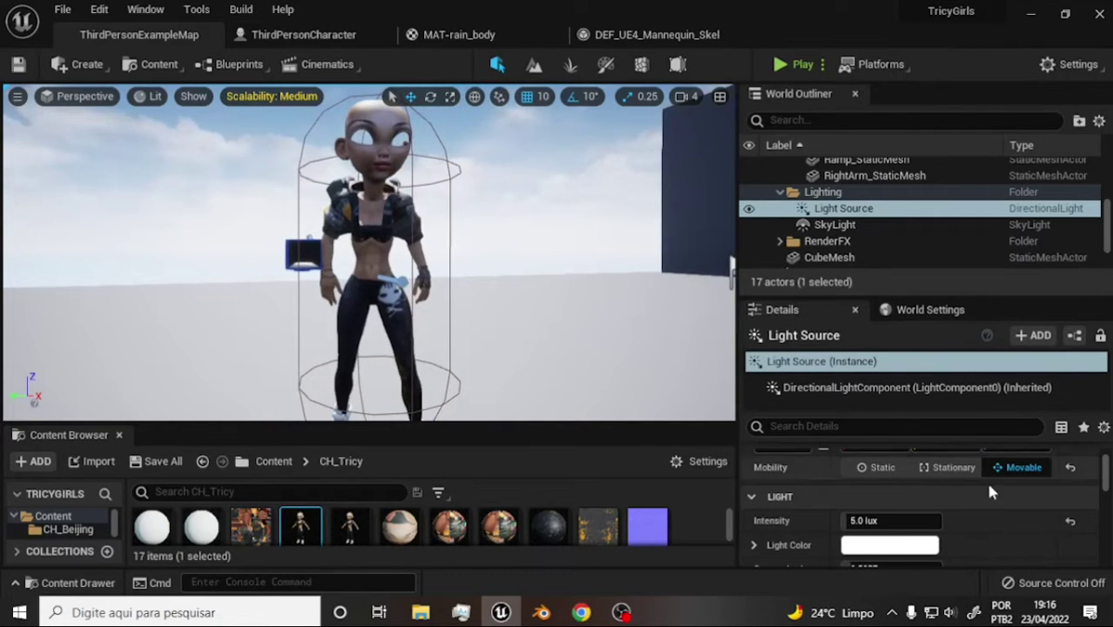
{"action": "scroll", "coordinate": [960, 469], "scroll_direction": "up", "scroll_amount": 2}
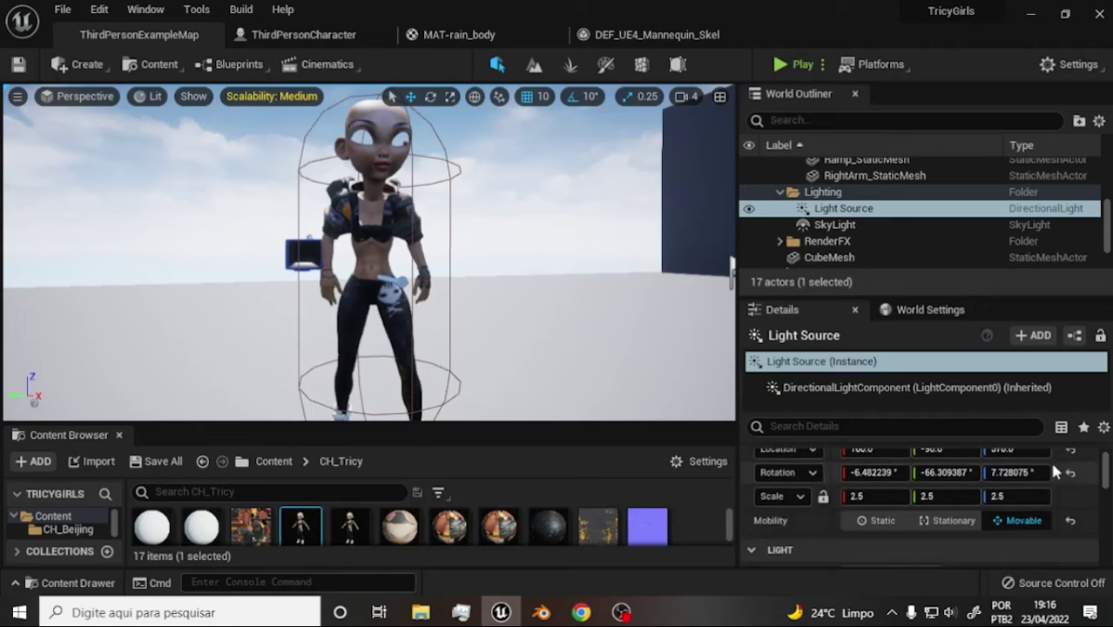
{"action": "scroll", "coordinate": [1054, 471], "scroll_direction": "up", "scroll_amount": 1}
{"action": "scroll", "coordinate": [1010, 474], "scroll_direction": "down", "scroll_amount": 3}
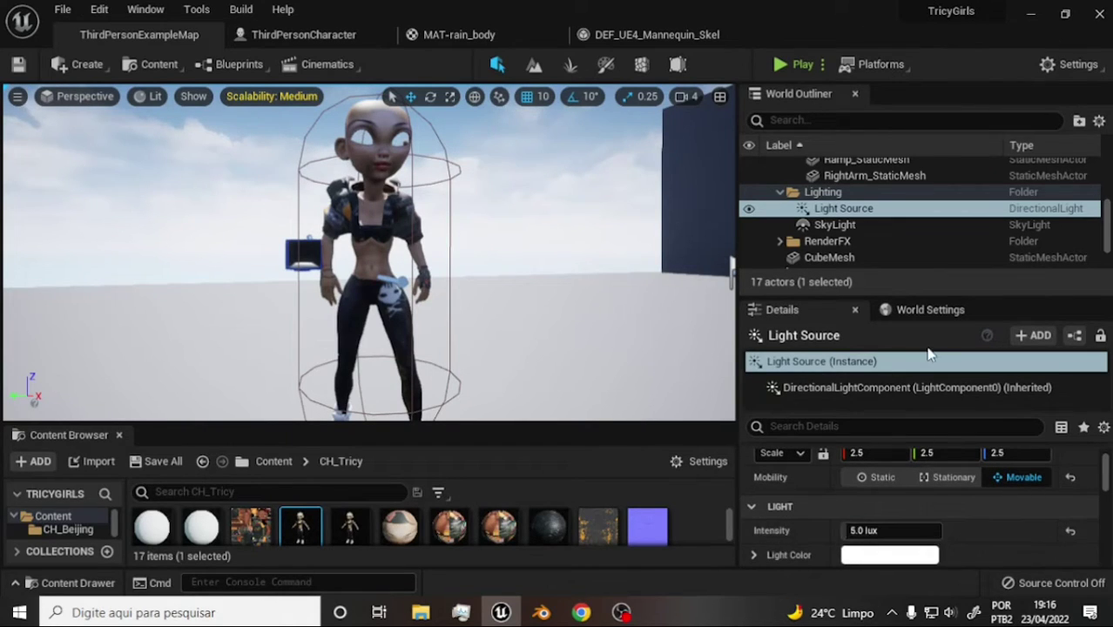
- Select the SkyLight in the World Outliner and scroll through its light settings in Details
{"action": "left_click", "coordinate": [837, 228]}
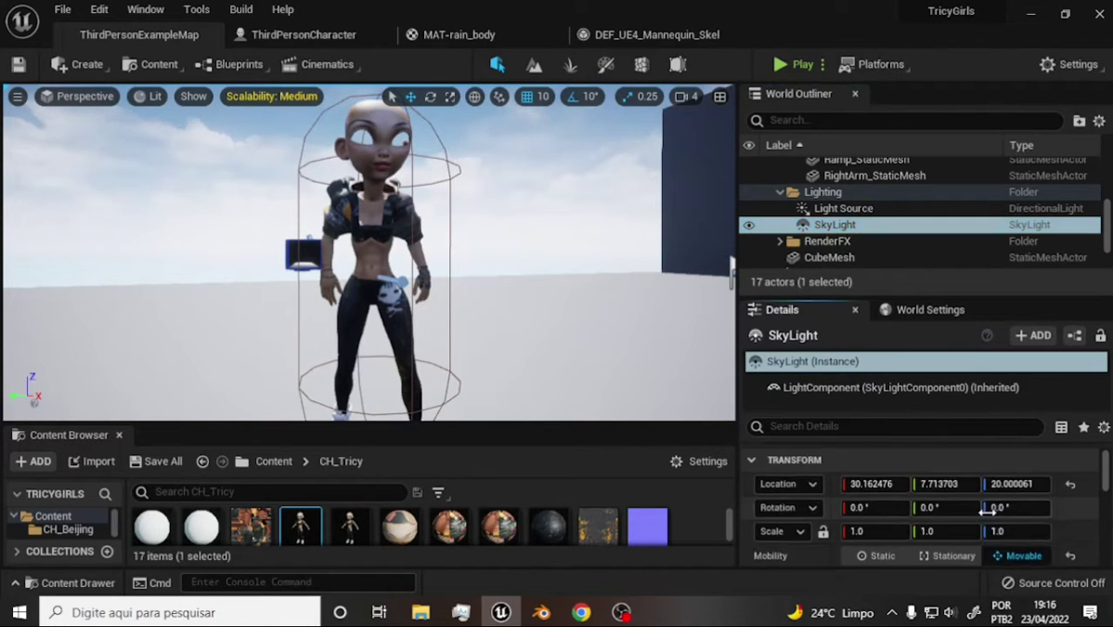
{"action": "scroll", "coordinate": [1038, 503], "scroll_direction": "down", "scroll_amount": 2}
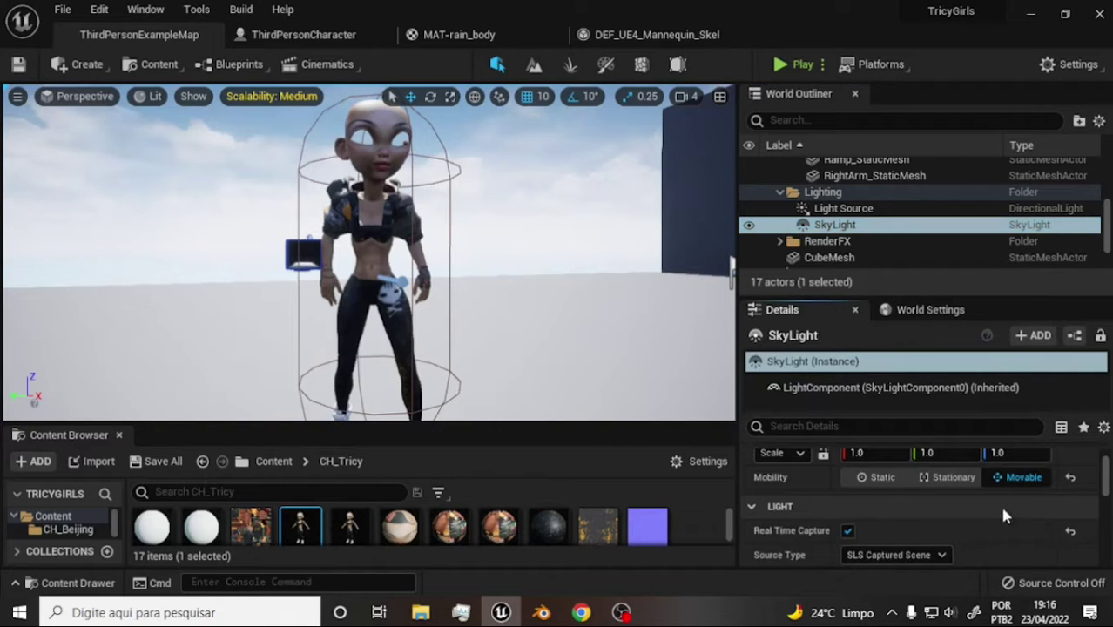
{"action": "scroll", "coordinate": [918, 512], "scroll_direction": "down", "scroll_amount": 2}
{"action": "scroll", "coordinate": [917, 512], "scroll_direction": "down", "scroll_amount": 2}
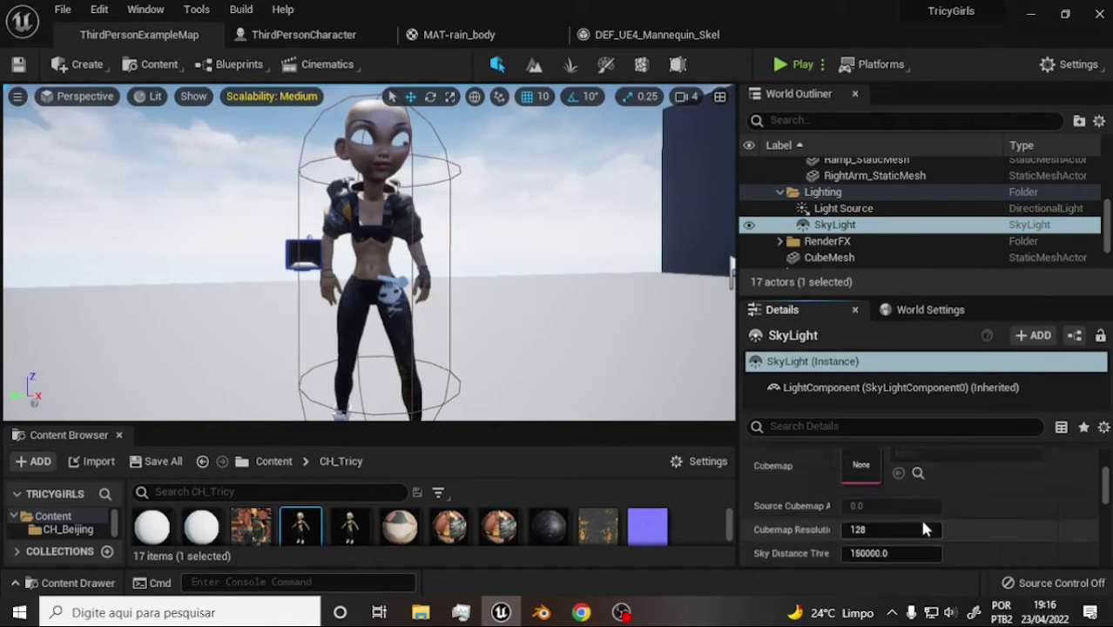
{"action": "scroll", "coordinate": [919, 516], "scroll_direction": "down", "scroll_amount": 2}
{"action": "scroll", "coordinate": [917, 518], "scroll_direction": "down", "scroll_amount": 2}
{"action": "scroll", "coordinate": [918, 518], "scroll_direction": "down", "scroll_amount": 1}
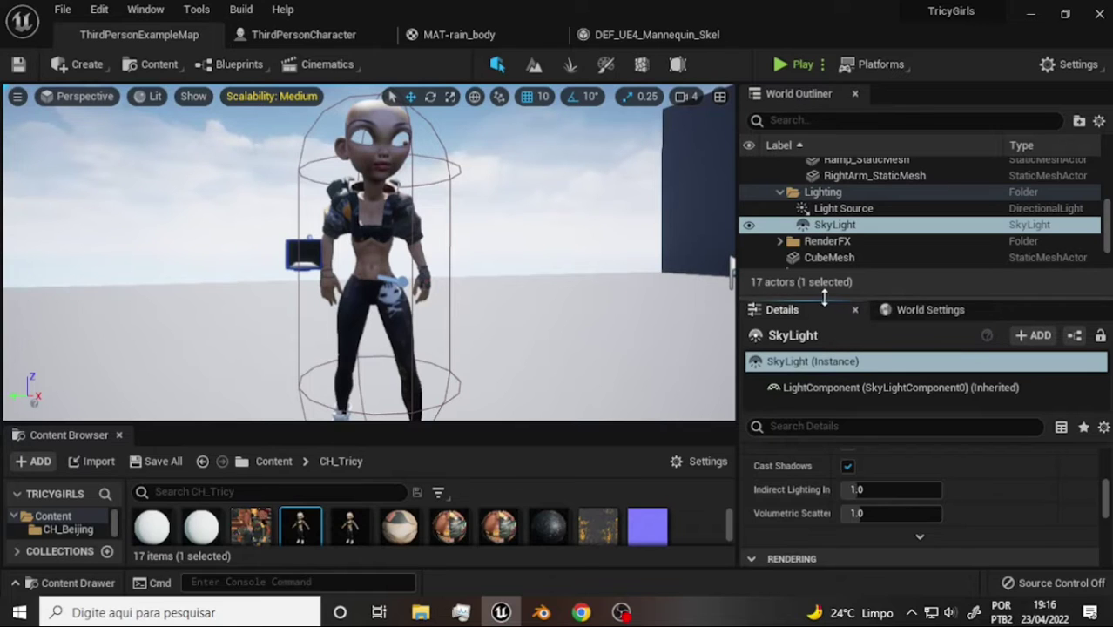
- Enlarge the Outliner, collapse ArenaGeometry and Lighting, and heighten the Content Browser to show asset names
{"action": "left_click_drag", "start_coordinate": [824, 300], "coordinate": [827, 399]}
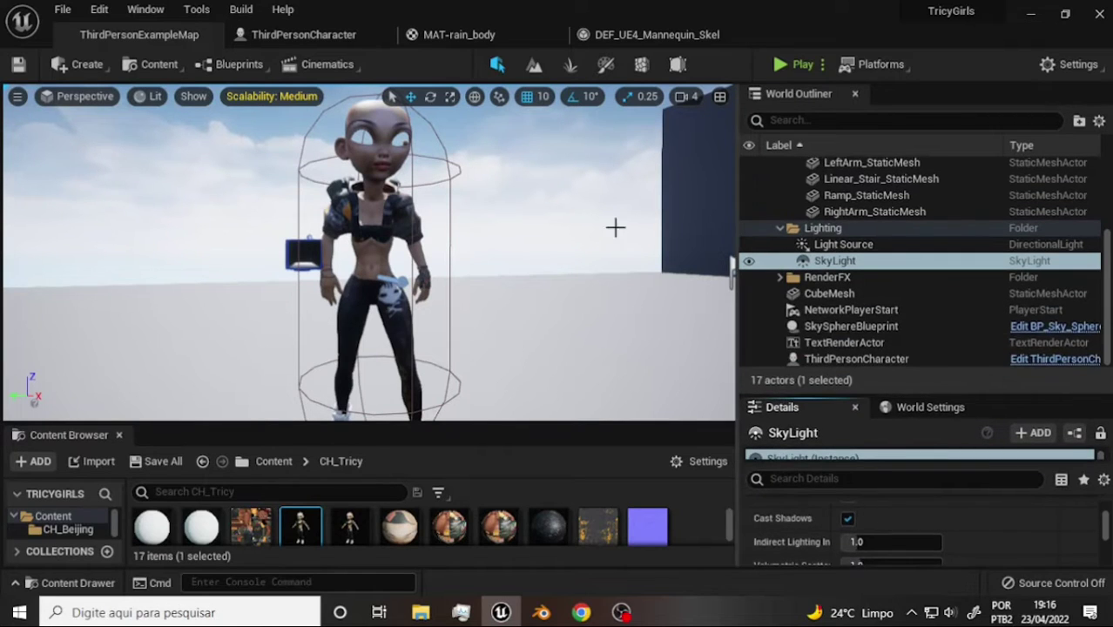
{"action": "scroll", "coordinate": [843, 209], "scroll_direction": "up", "scroll_amount": 3}
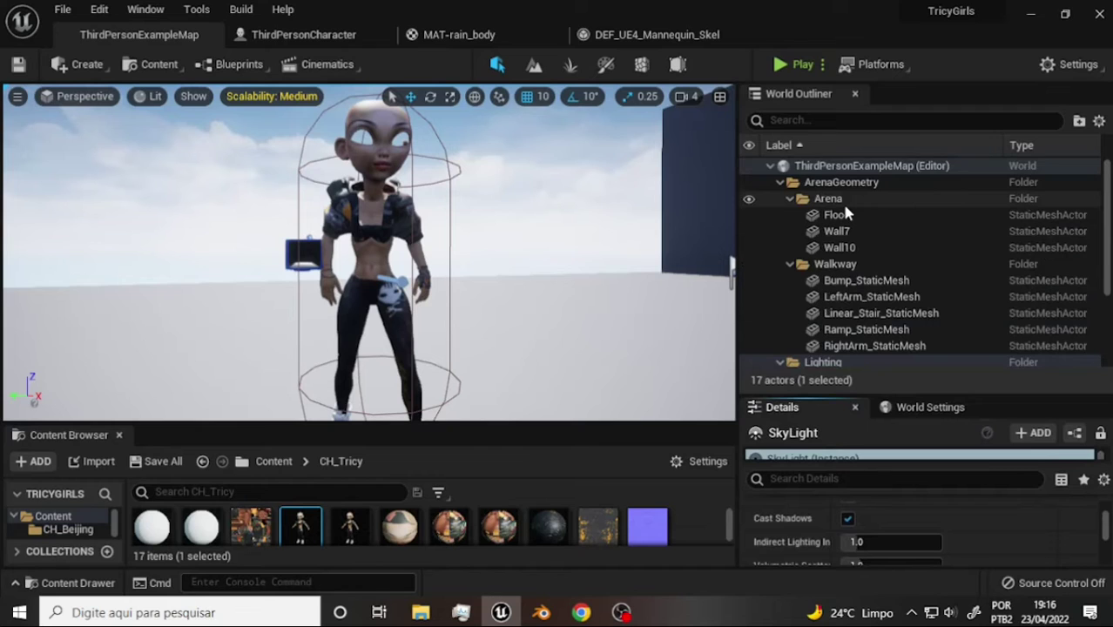
{"action": "left_click", "coordinate": [770, 166]}
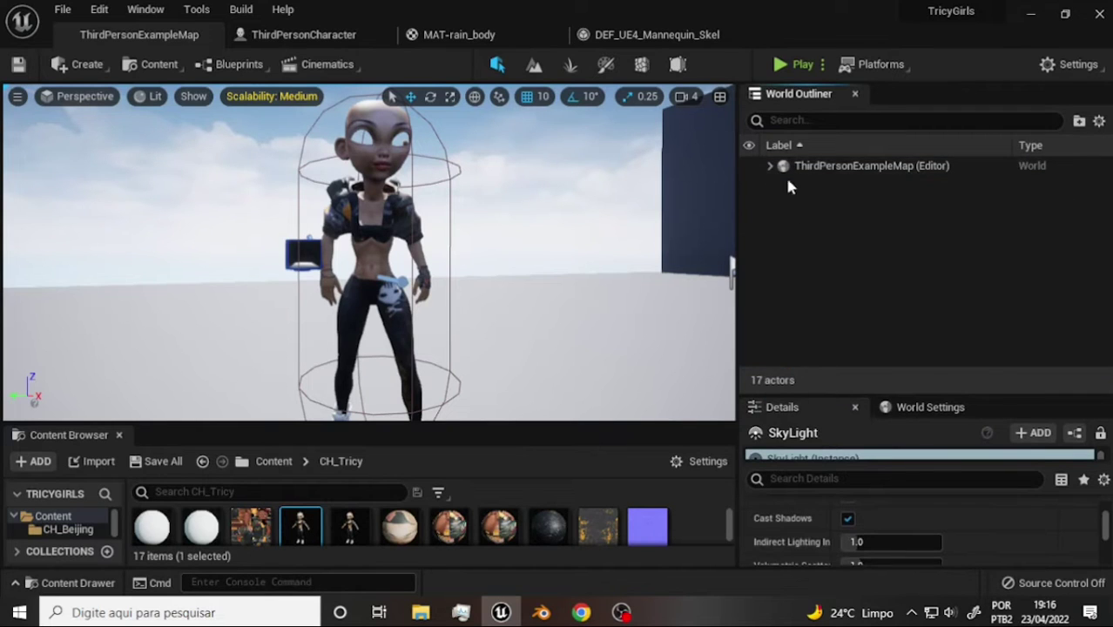
{"action": "left_click", "coordinate": [770, 165]}
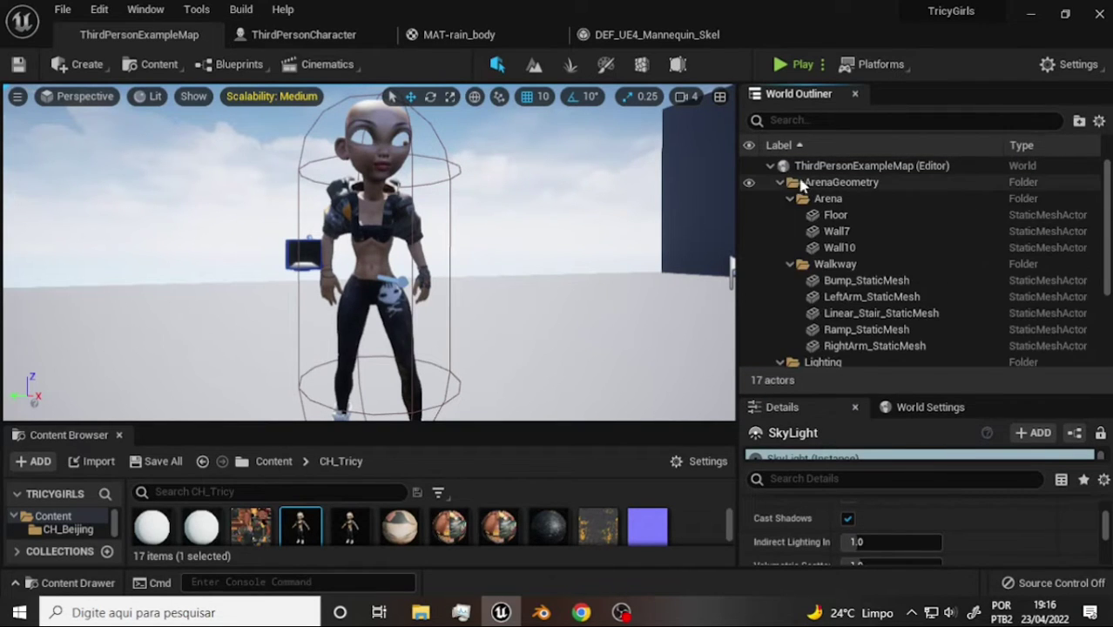
{"action": "left_click", "coordinate": [779, 182]}
{"action": "left_click", "coordinate": [780, 199]}
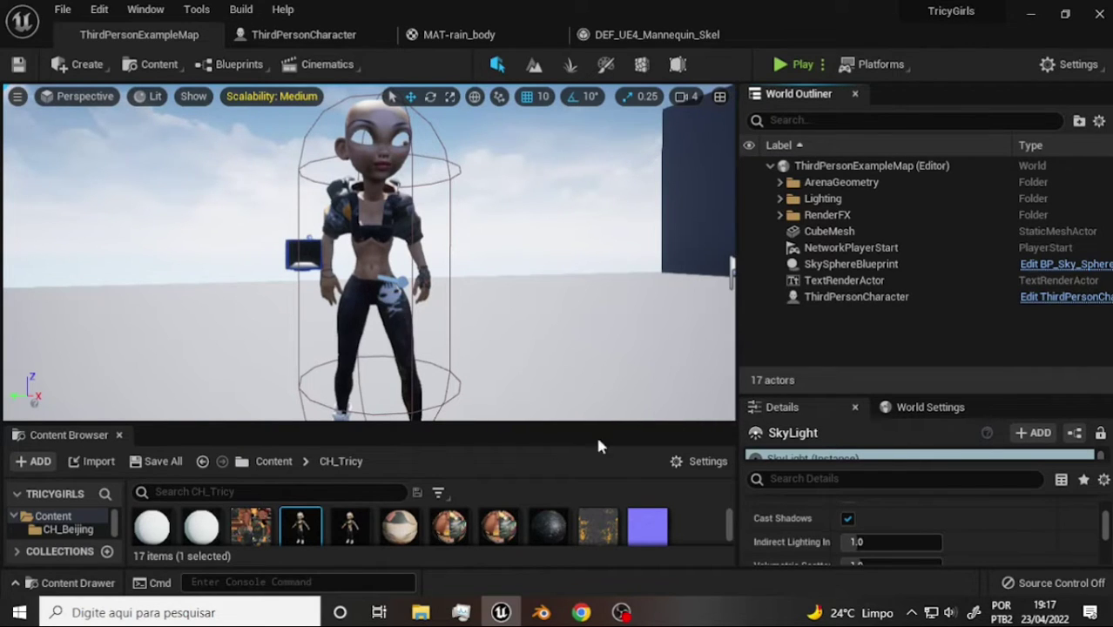
{"action": "mouse_move", "coordinate": [521, 422]}
{"action": "left_mouse_down"}
{"action": "mouse_move", "coordinate": [523, 390]}
{"action": "mouse_move", "coordinate": [523, 399]}
{"action": "left_mouse_up"}
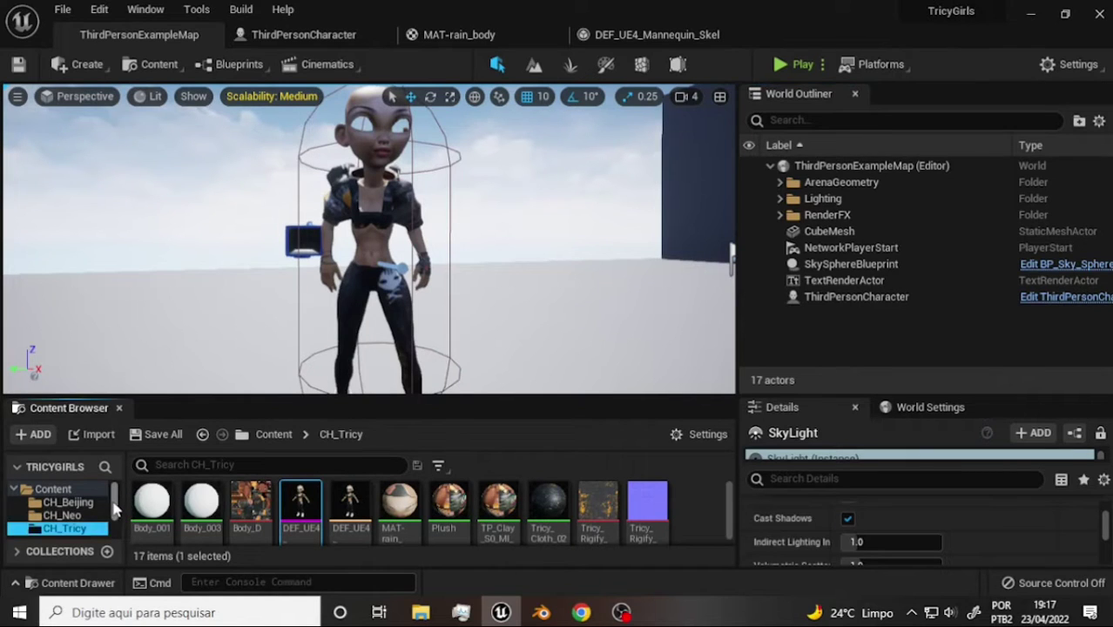
- View the ThirdPersonCharacter blueprint, then return to the ThirdPersonExampleMap level
{"action": "scroll", "coordinate": [116, 514], "scroll_direction": "down", "scroll_amount": 3}
{"action": "scroll", "coordinate": [116, 514], "scroll_direction": "up", "scroll_amount": 3}
{"action": "left_click", "coordinate": [301, 35]}
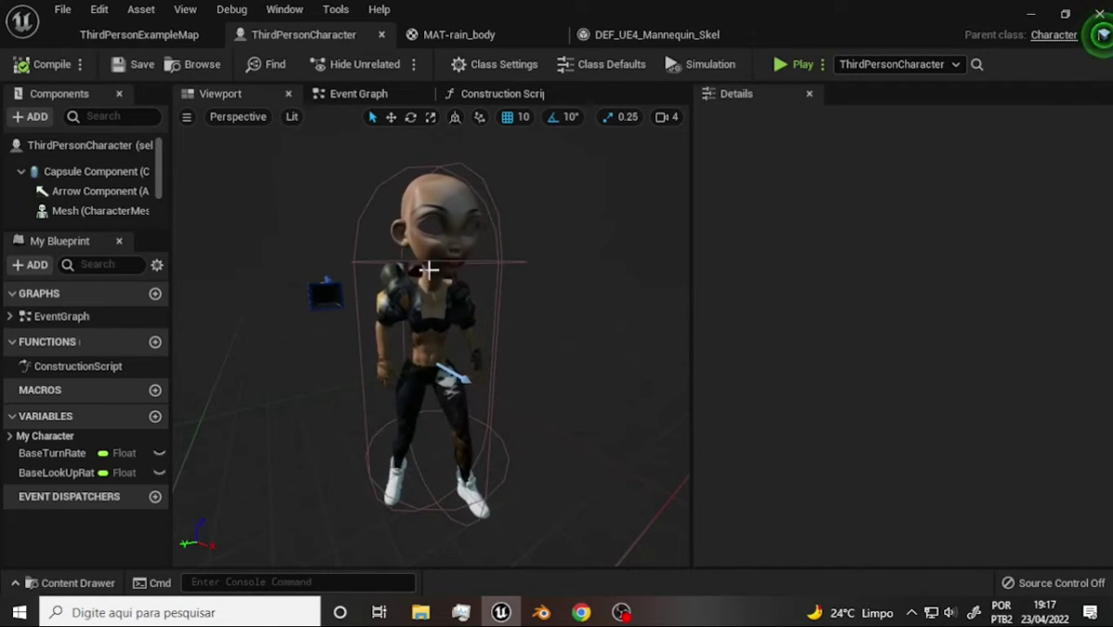
{"action": "left_click", "coordinate": [144, 34]}
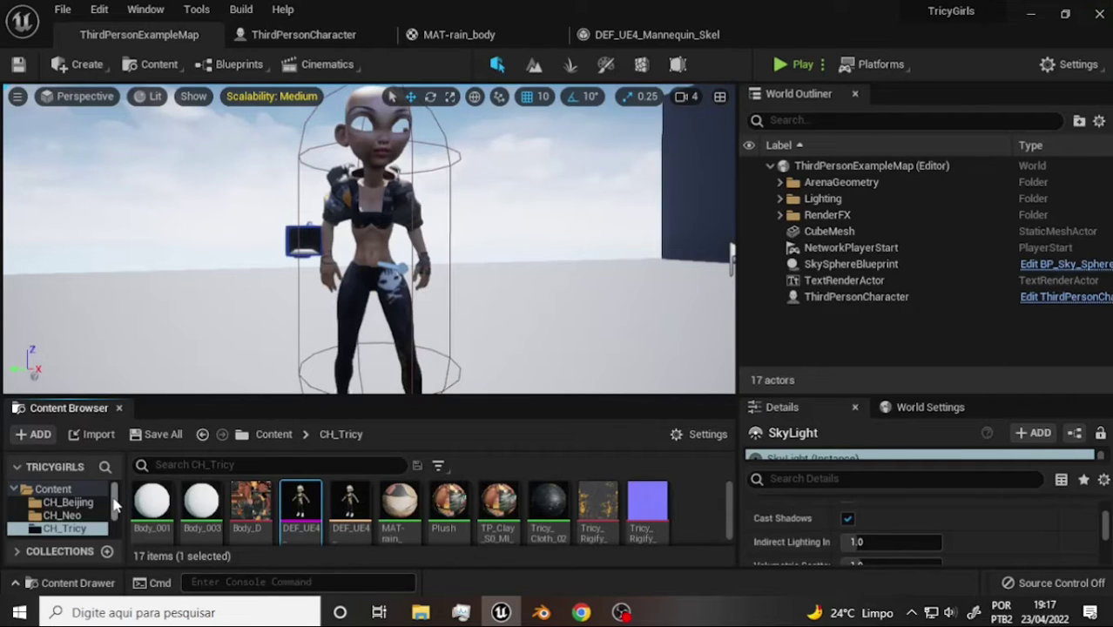
- Browse ThirdPersonBP into its Blueprints folder, then bring up the DEF_UE4_Mannequin_Skeleton_Female mesh editor
{"action": "scroll", "coordinate": [115, 509], "scroll_direction": "down", "scroll_amount": 2}
{"action": "scroll", "coordinate": [116, 517], "scroll_direction": "down", "scroll_amount": 1}
{"action": "scroll", "coordinate": [116, 520], "scroll_direction": "down", "scroll_amount": 1}
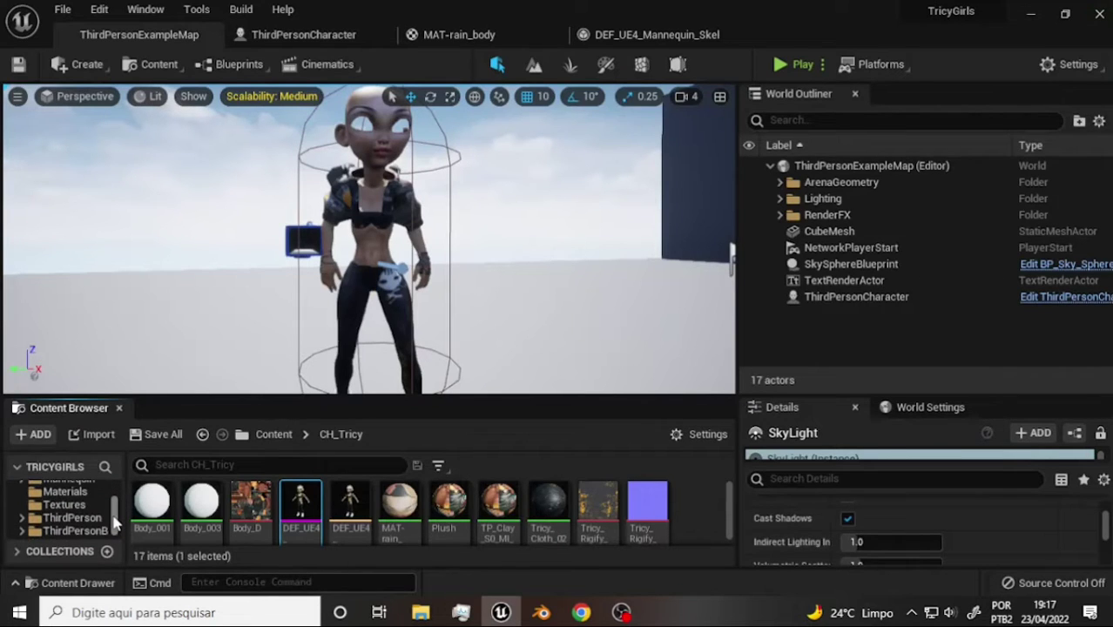
{"action": "left_click", "coordinate": [70, 531]}
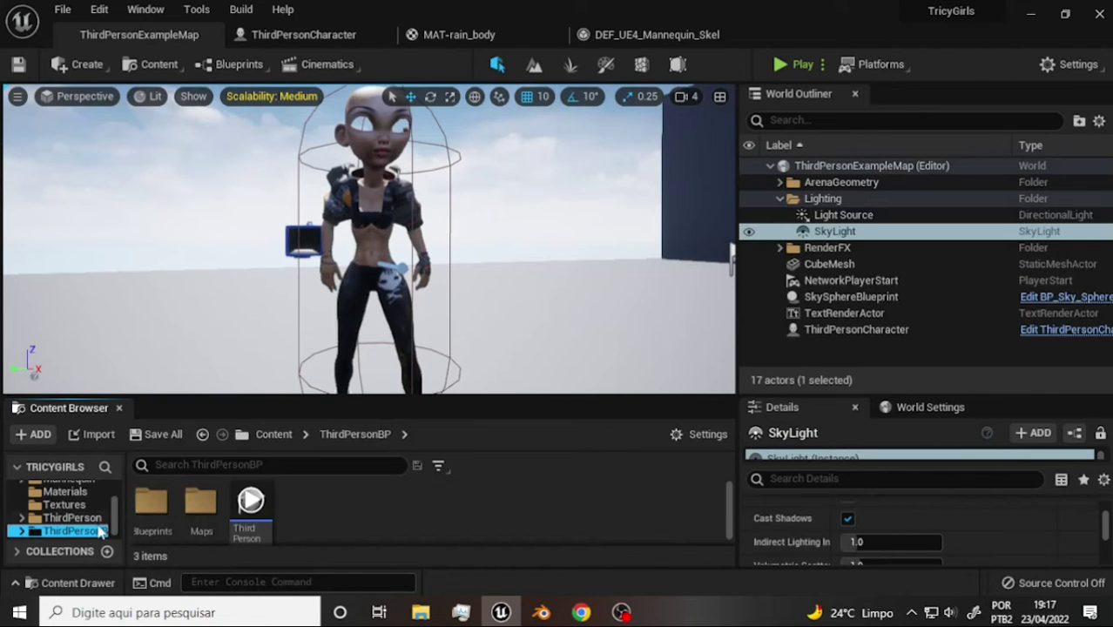
{"action": "left_click", "coordinate": [66, 520]}
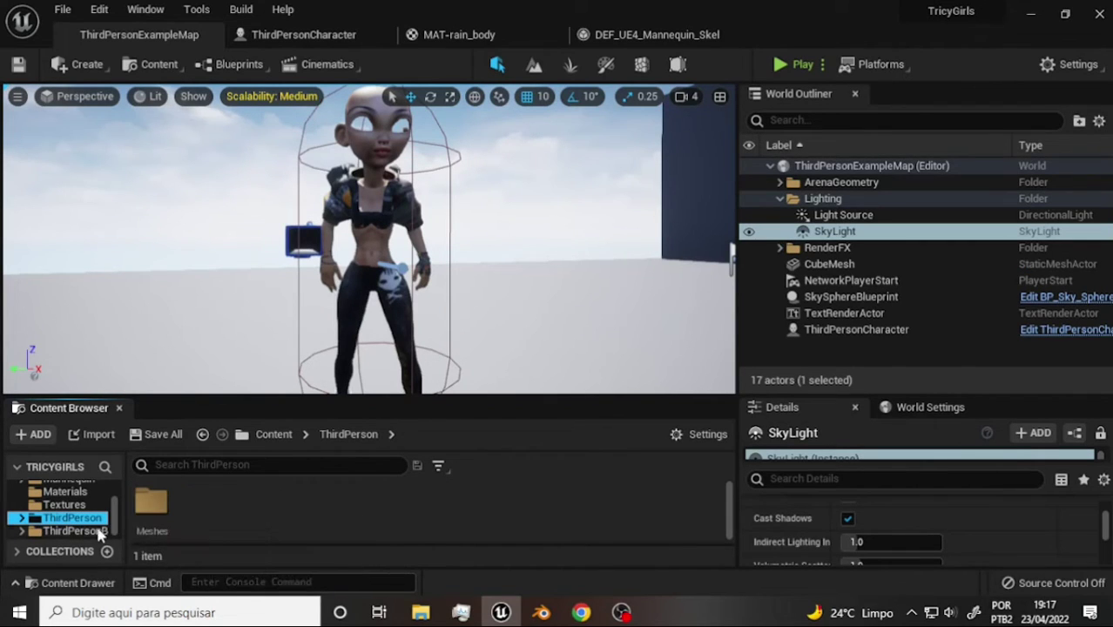
{"action": "left_click", "coordinate": [102, 532]}
{"action": "double_click", "coordinate": [152, 505]}
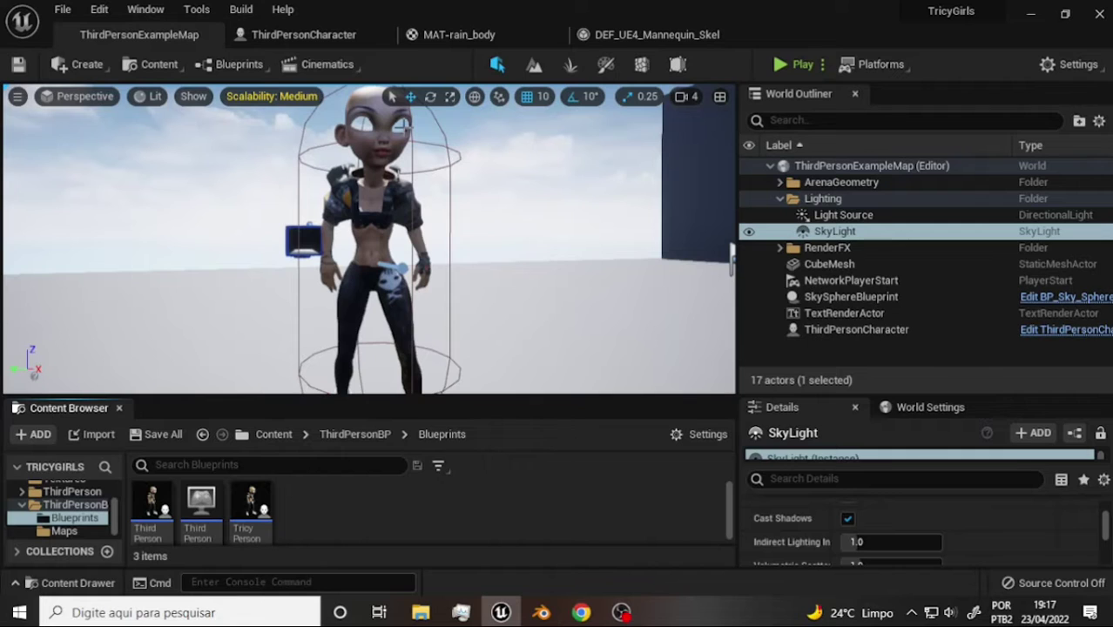
{"action": "left_click", "coordinate": [650, 34]}
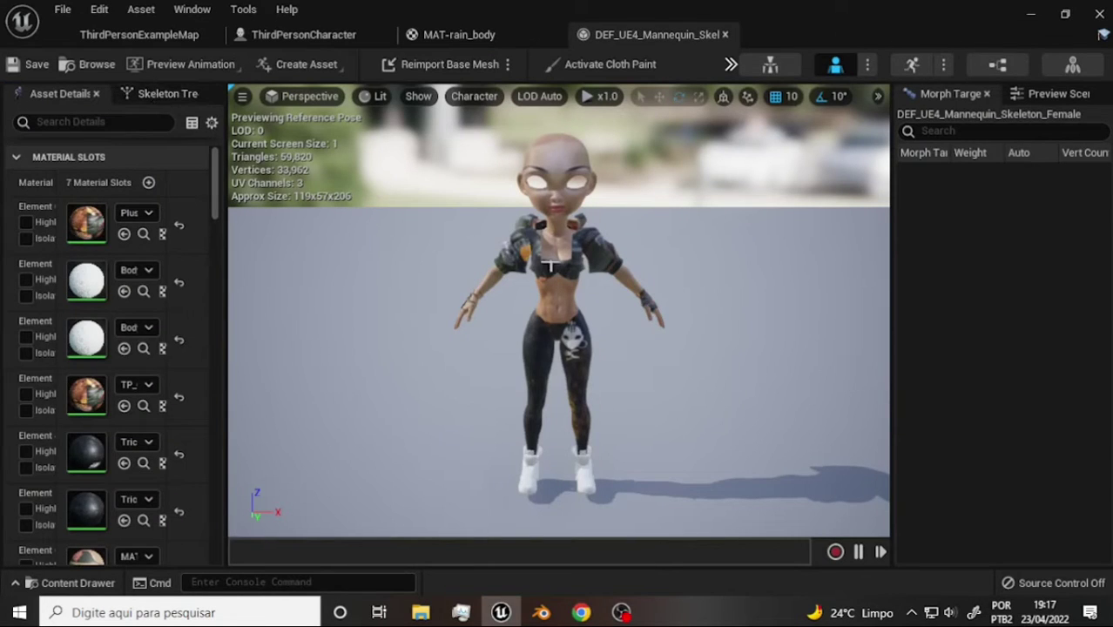
{"action": "left_click", "coordinate": [145, 36]}
{"action": "mouse_move", "coordinate": [251, 502]}
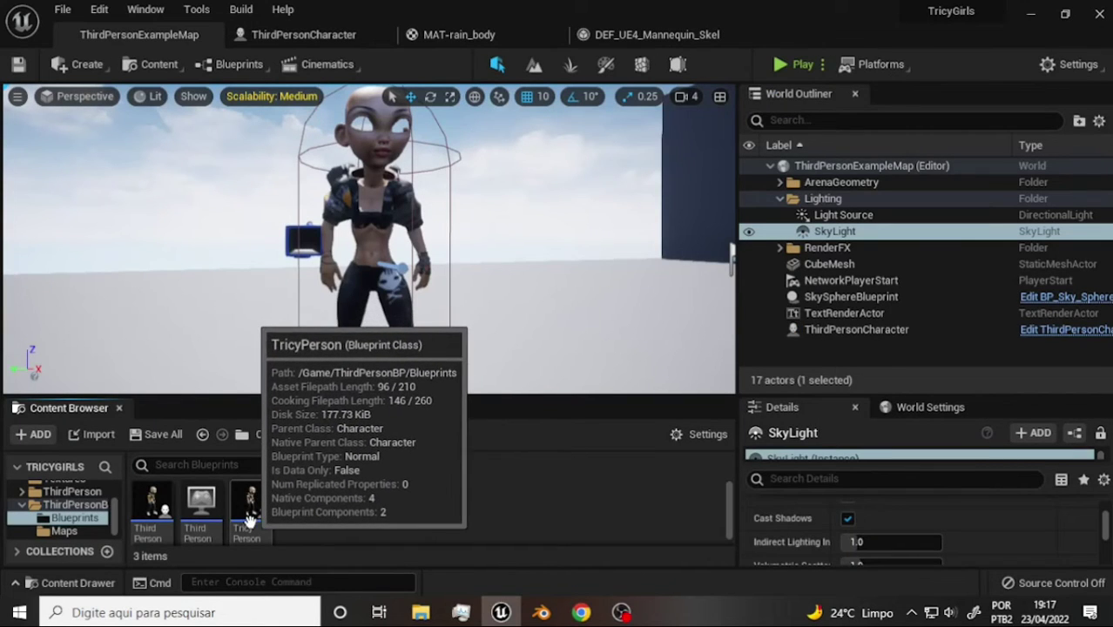
{"action": "left_click", "coordinate": [305, 35]}
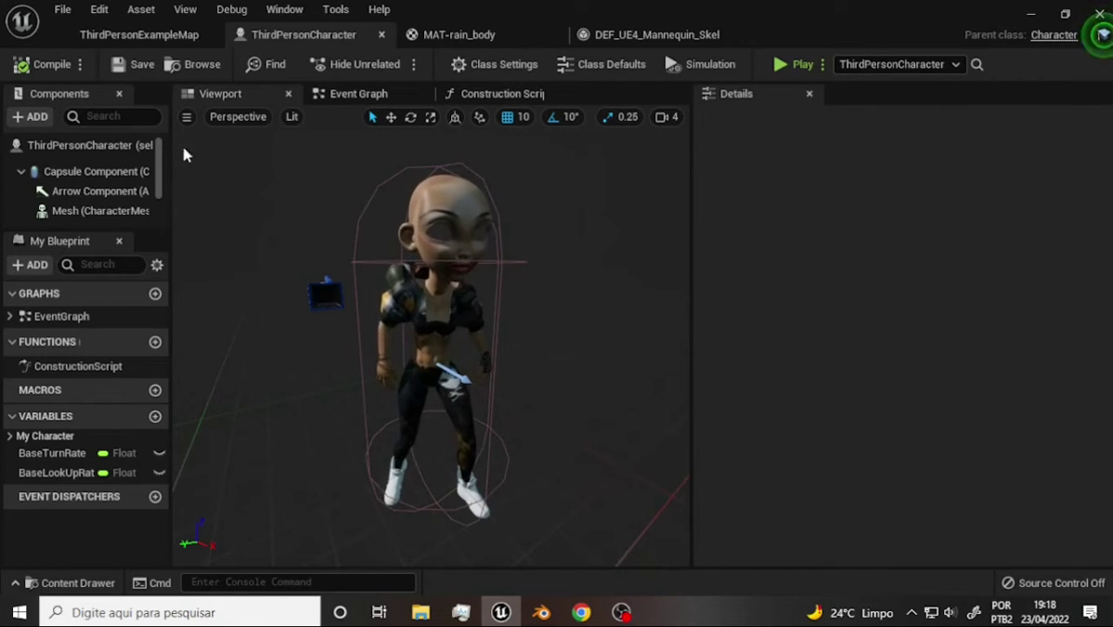
{"action": "left_click", "coordinate": [162, 34]}
{"action": "left_click", "coordinate": [648, 34]}
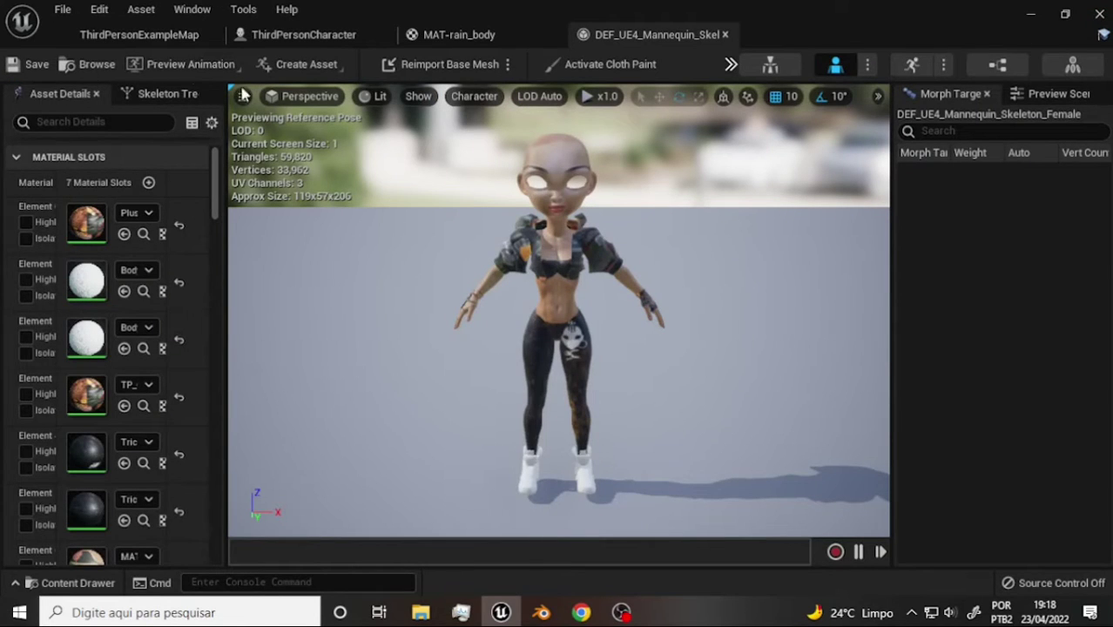
{"action": "left_click", "coordinate": [84, 39]}
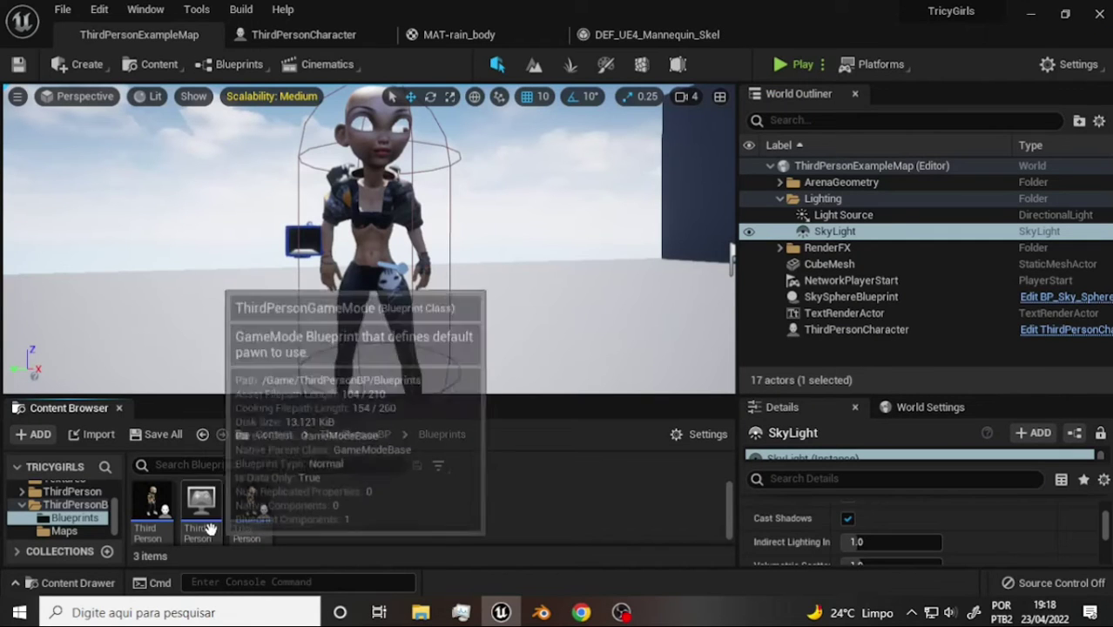
{"action": "scroll", "coordinate": [118, 522], "scroll_direction": "up", "scroll_amount": 2}
{"action": "scroll", "coordinate": [121, 514], "scroll_direction": "up", "scroll_amount": 3}
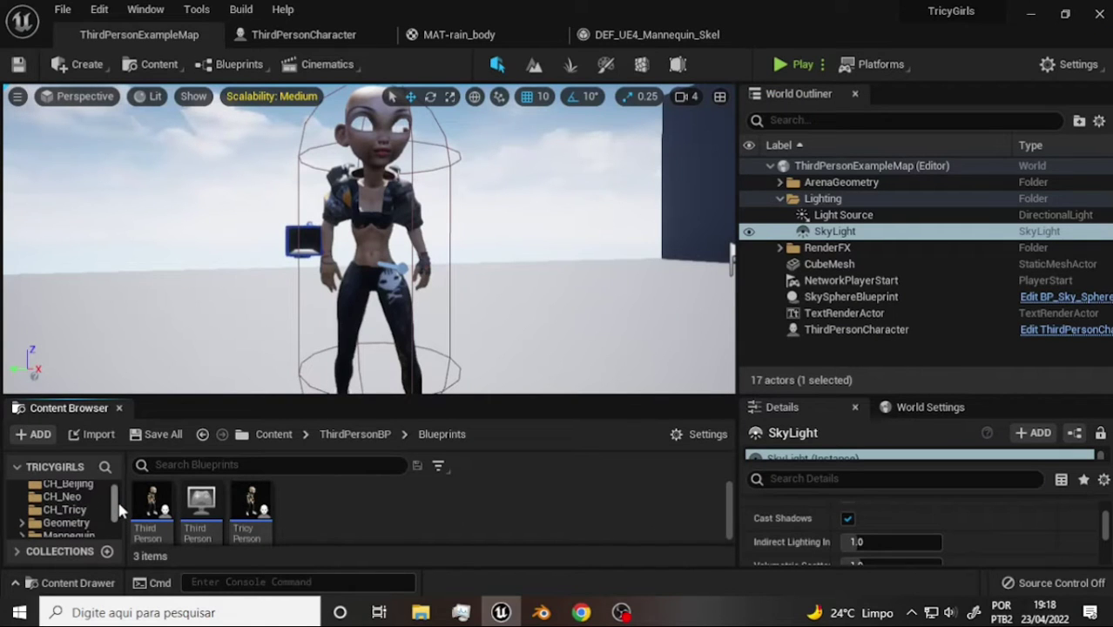
{"action": "left_click", "coordinate": [82, 509]}
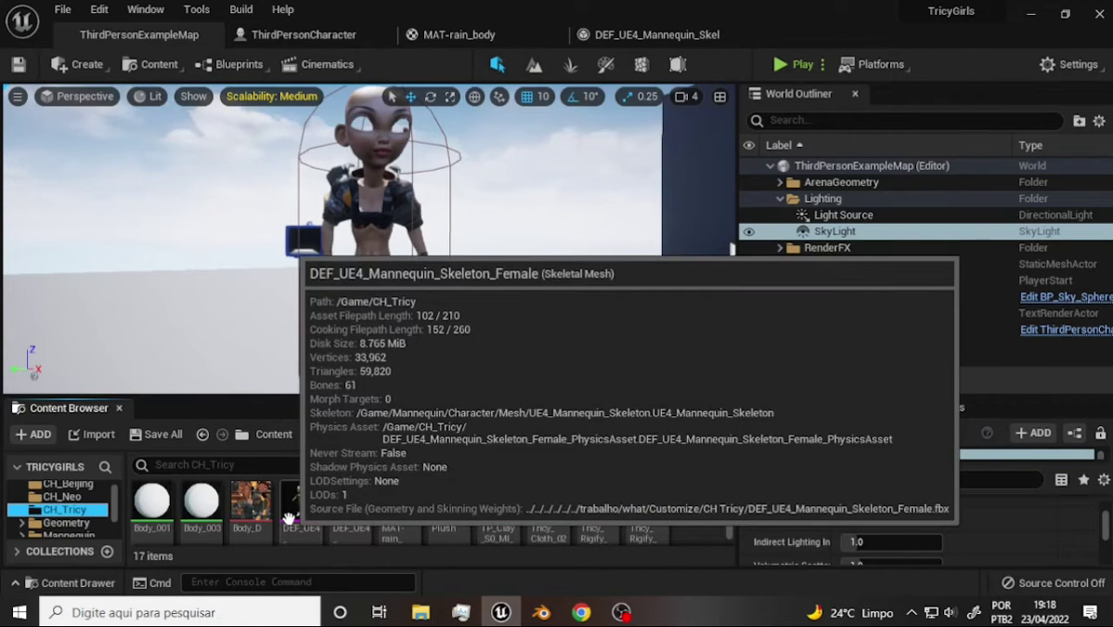
- Bring up the female mannequin skeletal mesh editor and switch it to Animation mode
{"action": "left_click", "coordinate": [649, 35]}
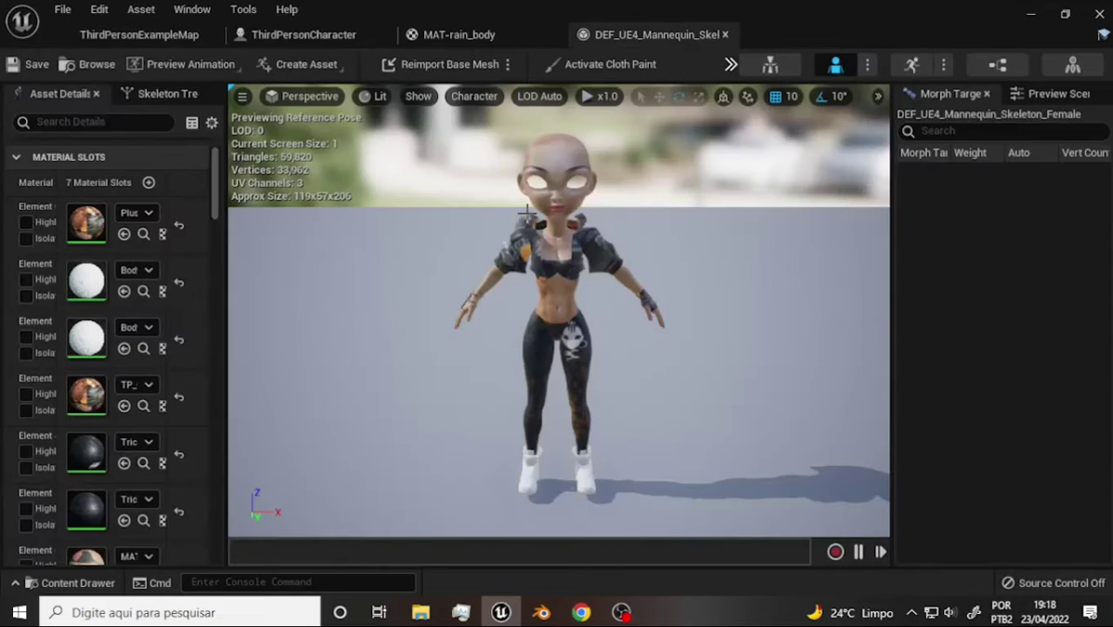
{"action": "left_click", "coordinate": [928, 71]}
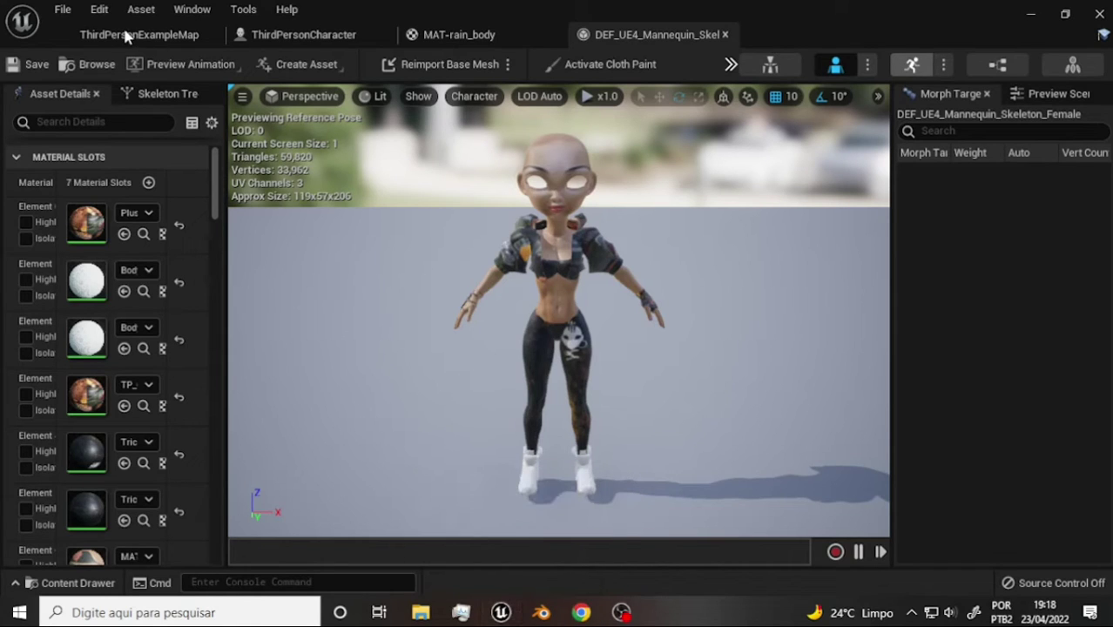
- Minimize and restore Unreal, then close the ThirdPerson_IdleRun_2D blend space
{"action": "left_click", "coordinate": [501, 613]}
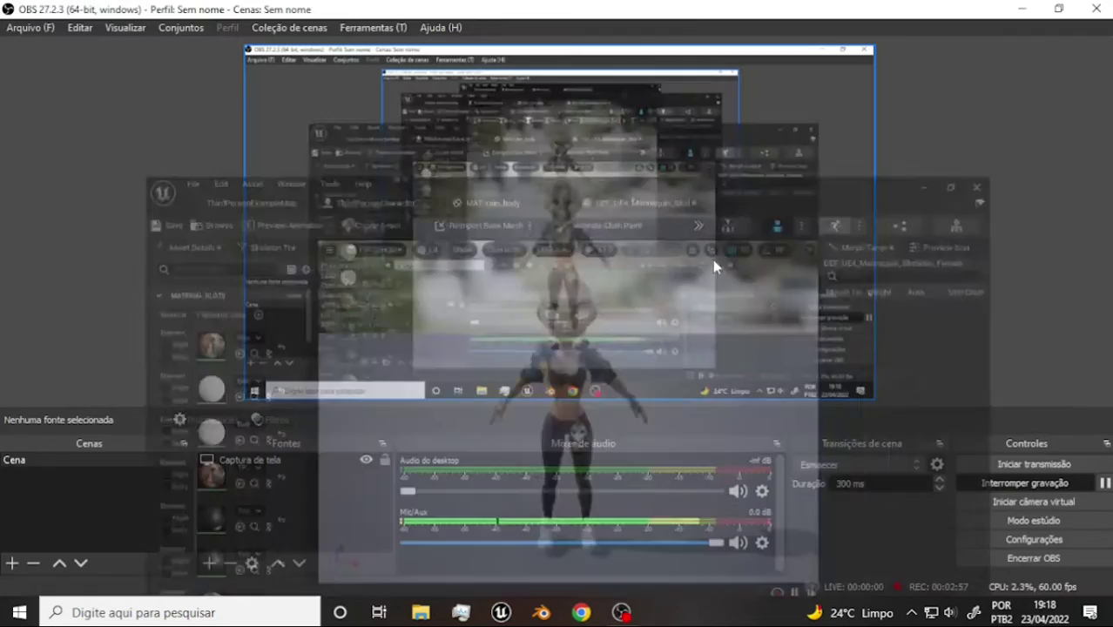
{"action": "left_click", "coordinate": [501, 613]}
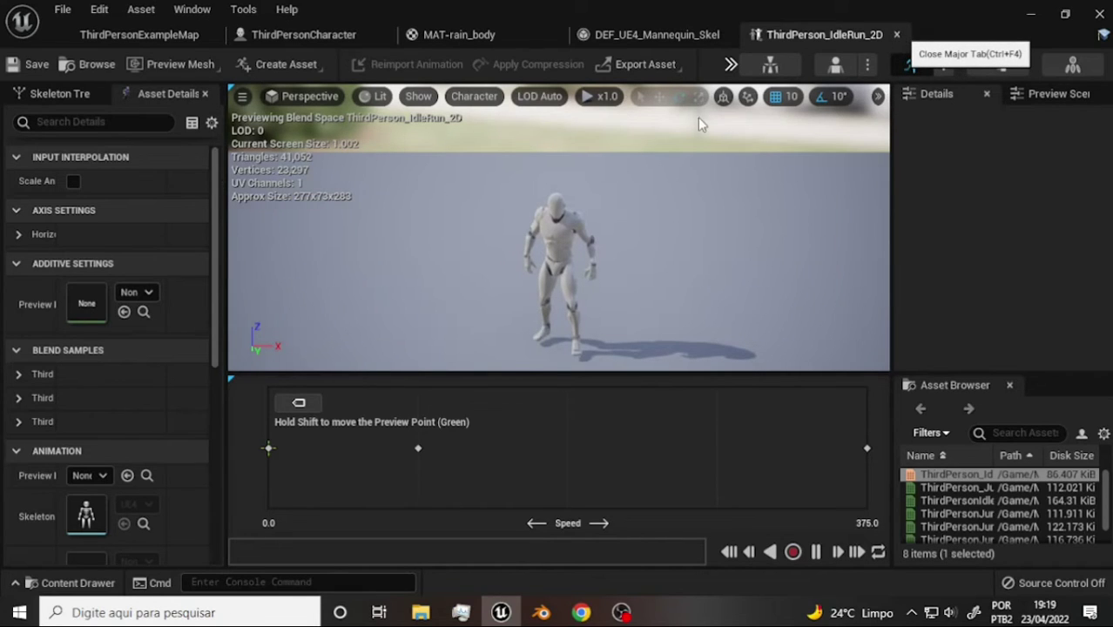
{"action": "key", "text": "ctrl+F4"}
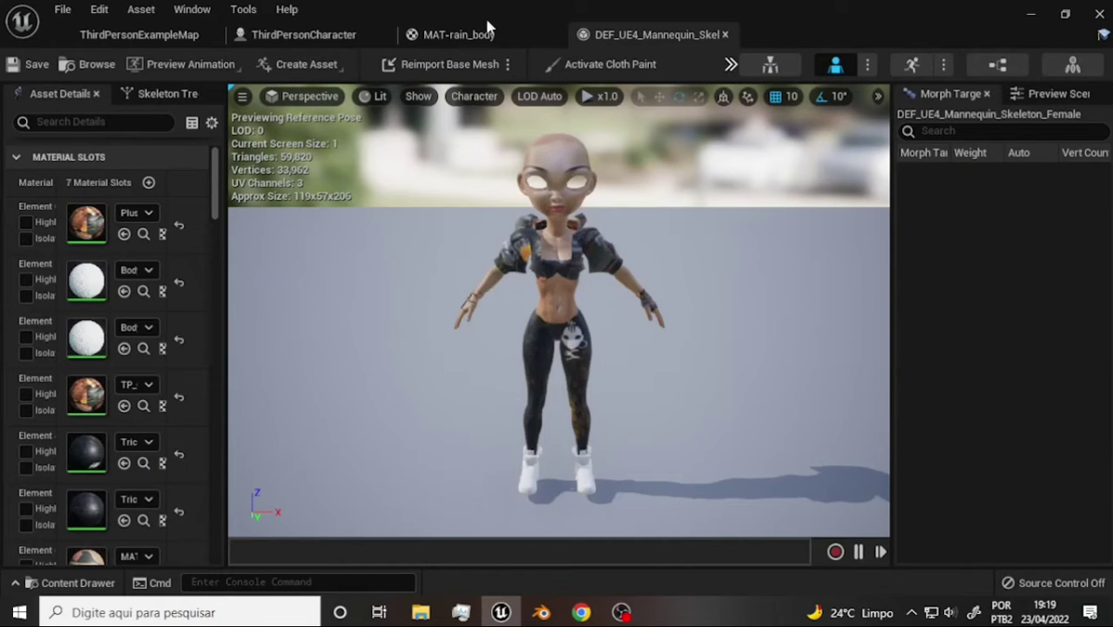
- Move through the MAT-rain_body and ThirdPersonCharacter tabs back to the ThirdPersonExampleMap level
{"action": "left_click", "coordinate": [440, 36]}
{"action": "left_click", "coordinate": [338, 37]}
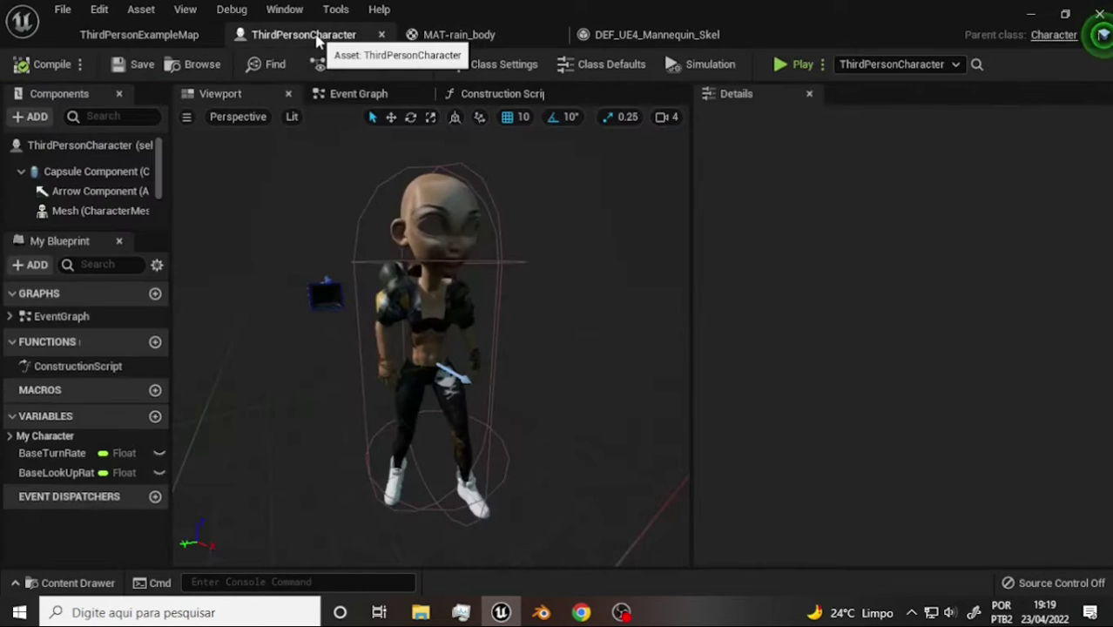
{"action": "left_click", "coordinate": [142, 37]}
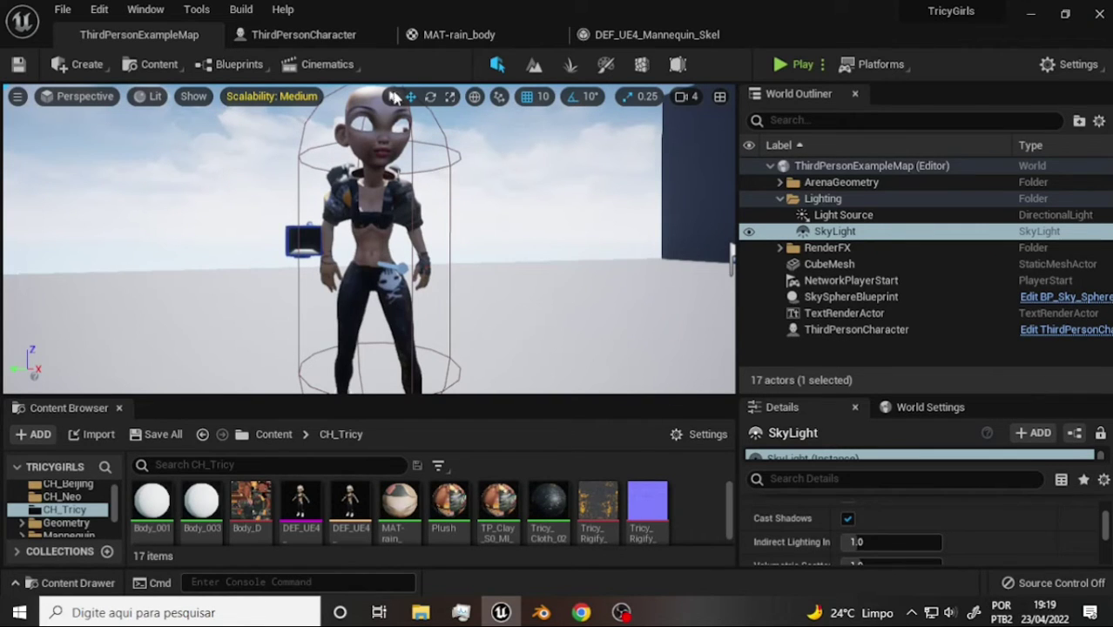
- Look over the reimported Tricy from head to feet in the viewport, then switch to Blender
{"action": "scroll", "coordinate": [499, 148], "scroll_direction": "up", "scroll_amount": 4}
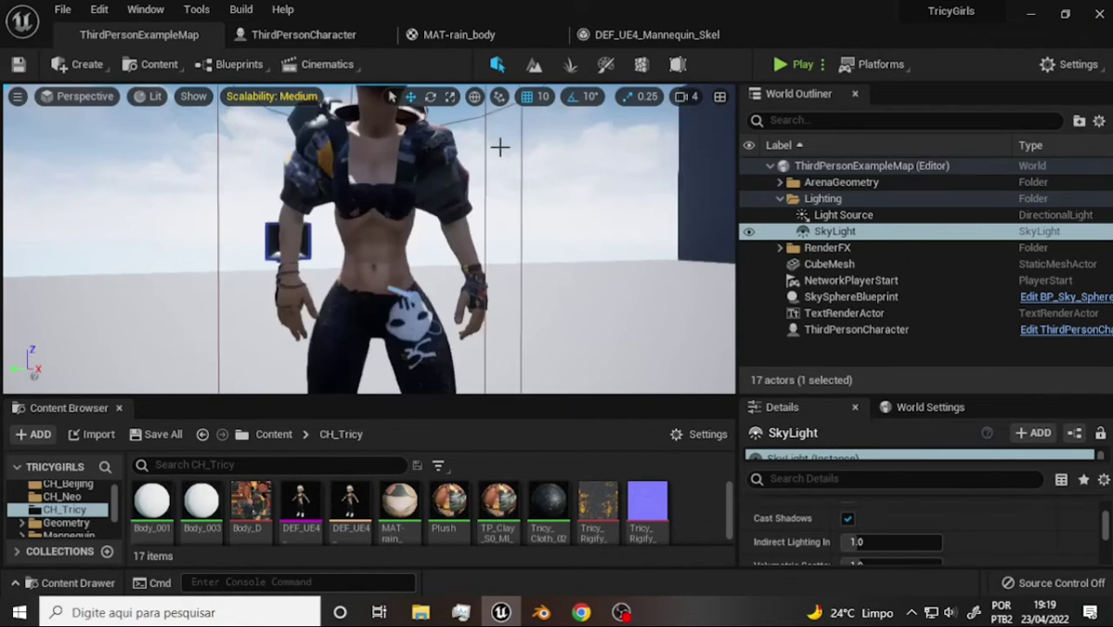
{"action": "middle_click_drag", "start_coordinate": [499, 147], "coordinate": [543, 155]}
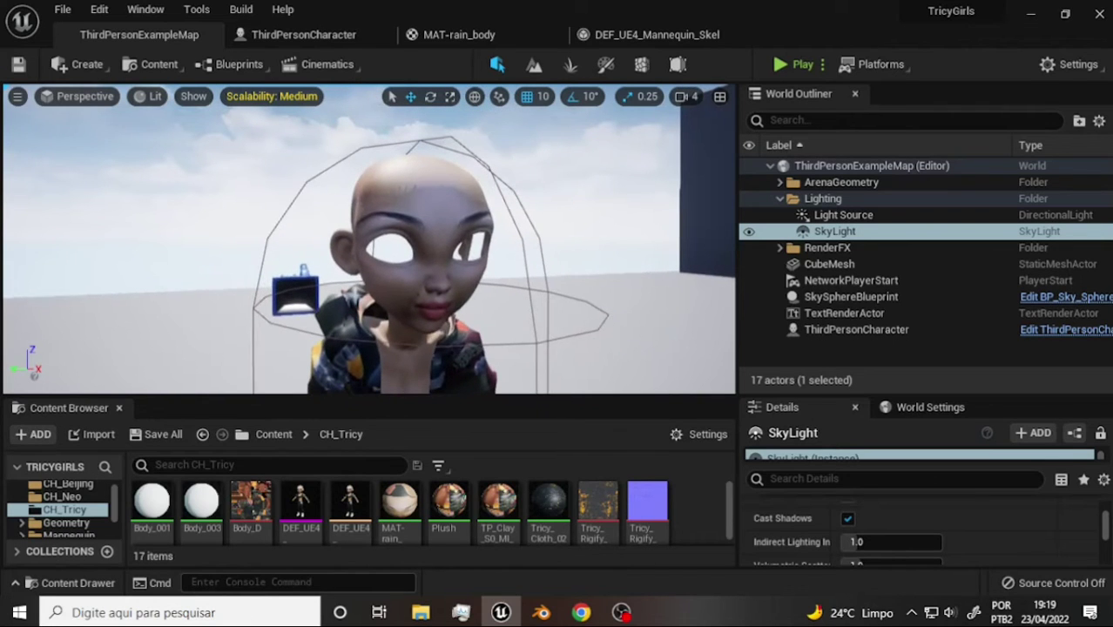
{"action": "mouse_move", "coordinate": [543, 156]}
{"action": "middle_mouse_down"}
{"action": "mouse_move", "coordinate": [543, 261]}
{"action": "mouse_move", "coordinate": [544, 95]}
{"action": "middle_mouse_up"}
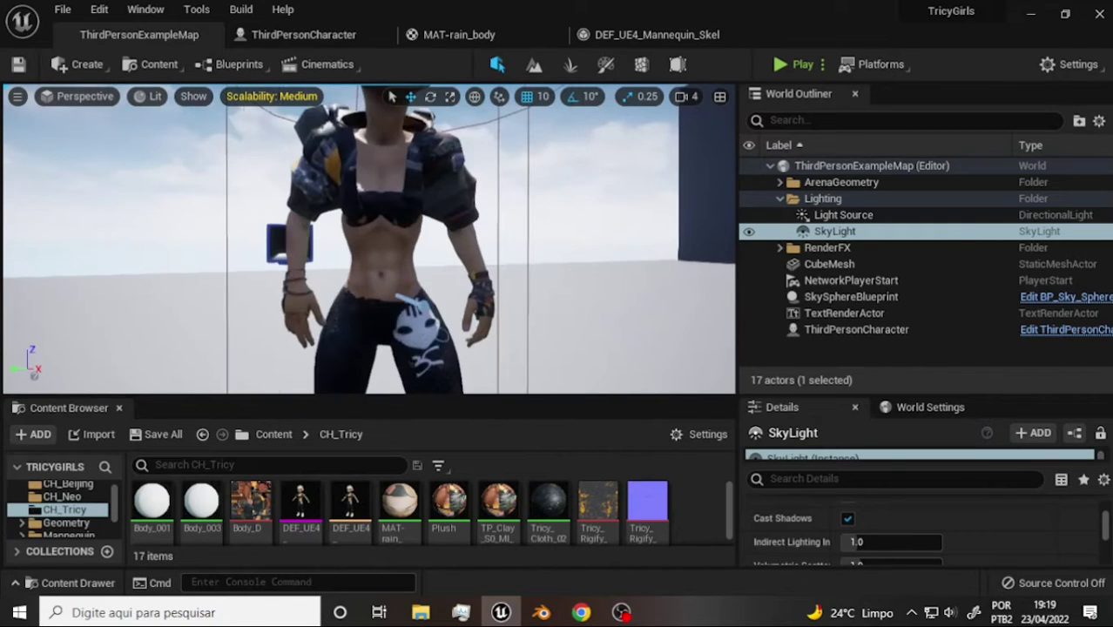
{"action": "scroll", "coordinate": [556, 189], "scroll_direction": "down", "scroll_amount": 5}
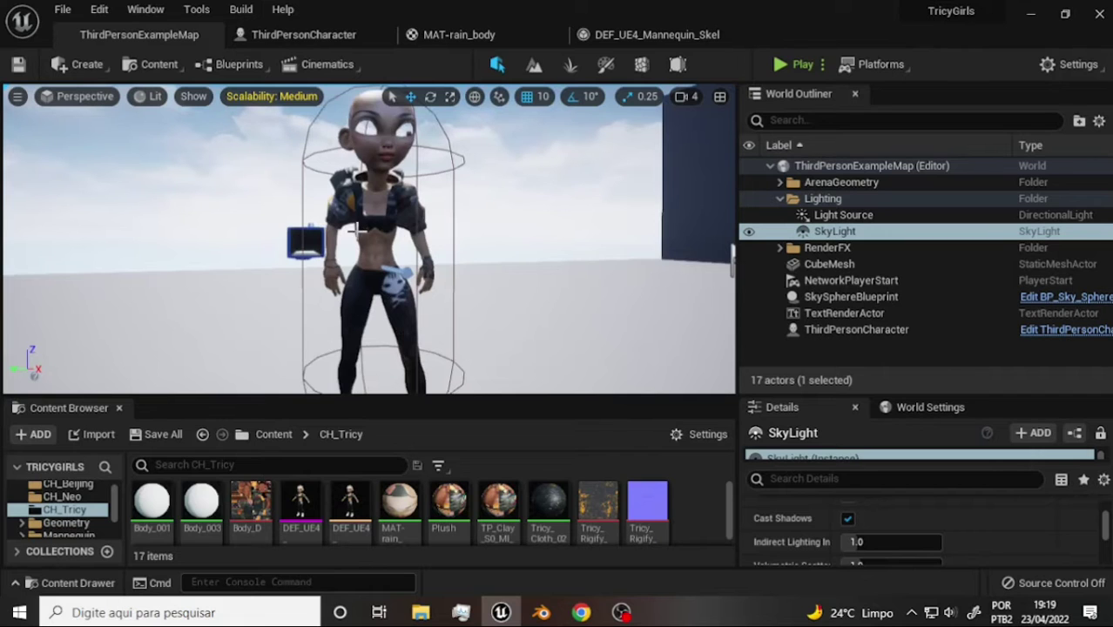
{"action": "scroll", "coordinate": [480, 187], "scroll_direction": "up", "scroll_amount": 4}
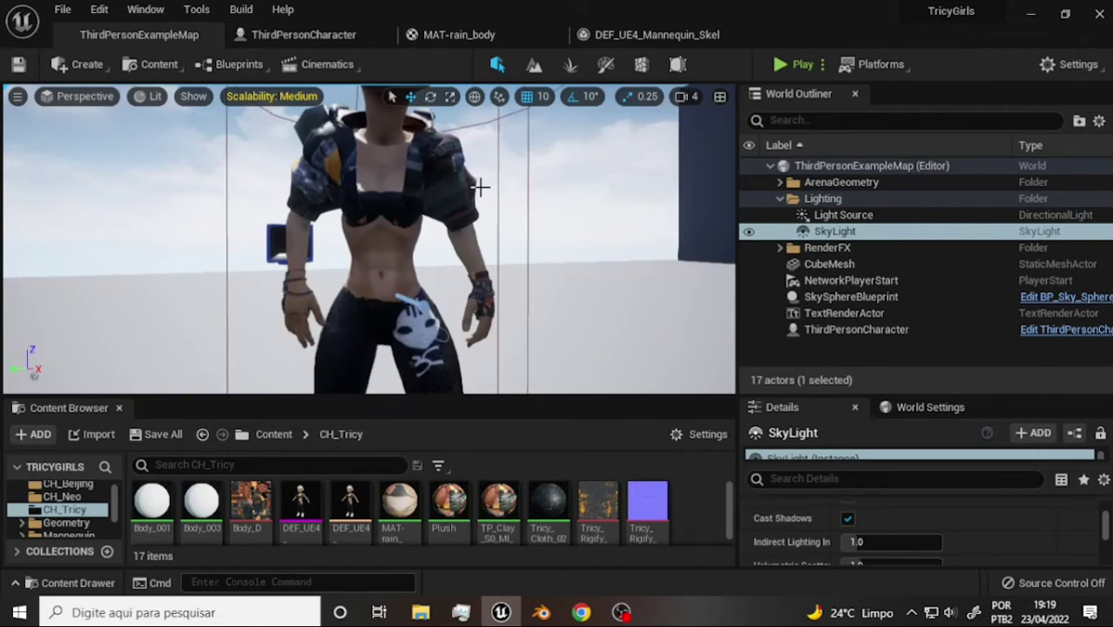
{"action": "middle_click_drag", "start_coordinate": [476, 184], "coordinate": [476, 122]}
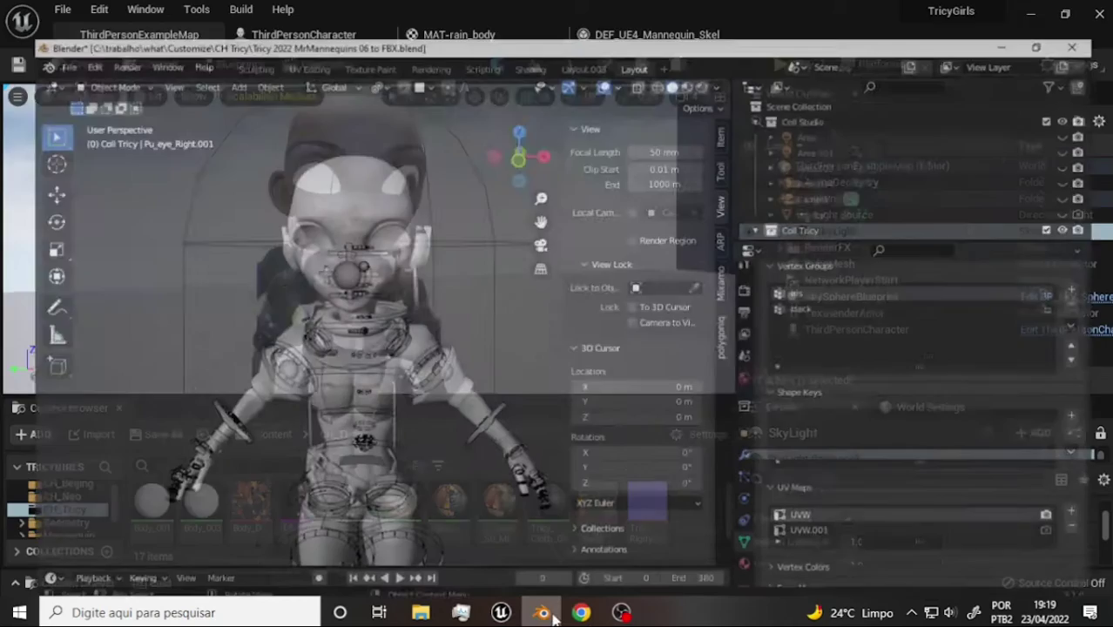
{"action": "left_click", "coordinate": [541, 612]}
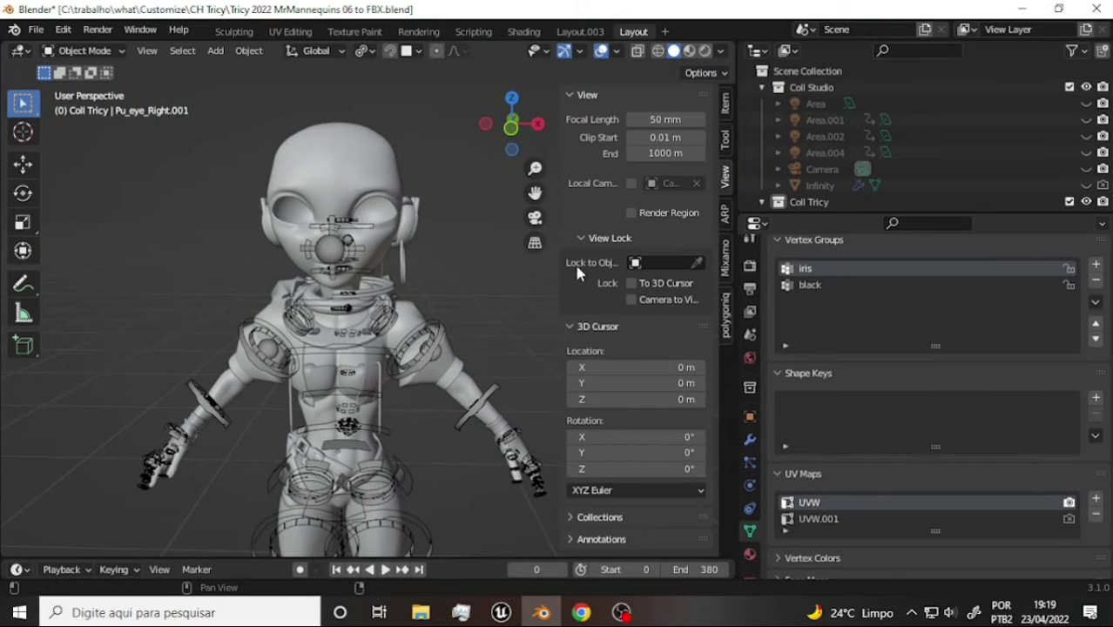
- Widen Blender's 3D viewport and enable Face Orientation in the Viewport Overlays
{"action": "left_click_drag", "start_coordinate": [738, 261], "coordinate": [853, 251]}
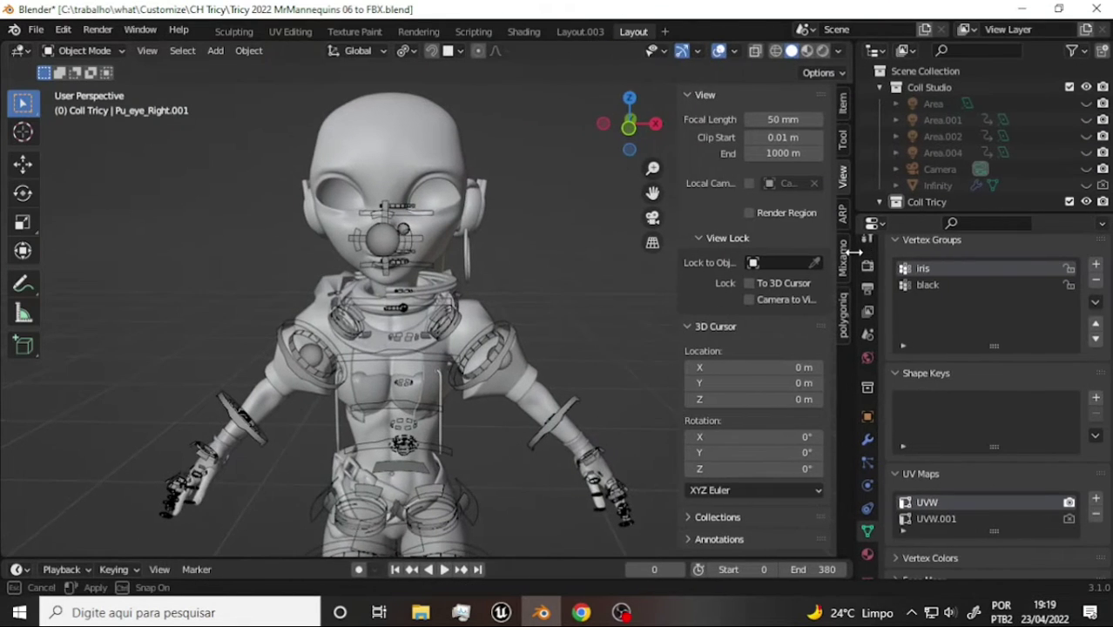
{"action": "left_click", "coordinate": [732, 50]}
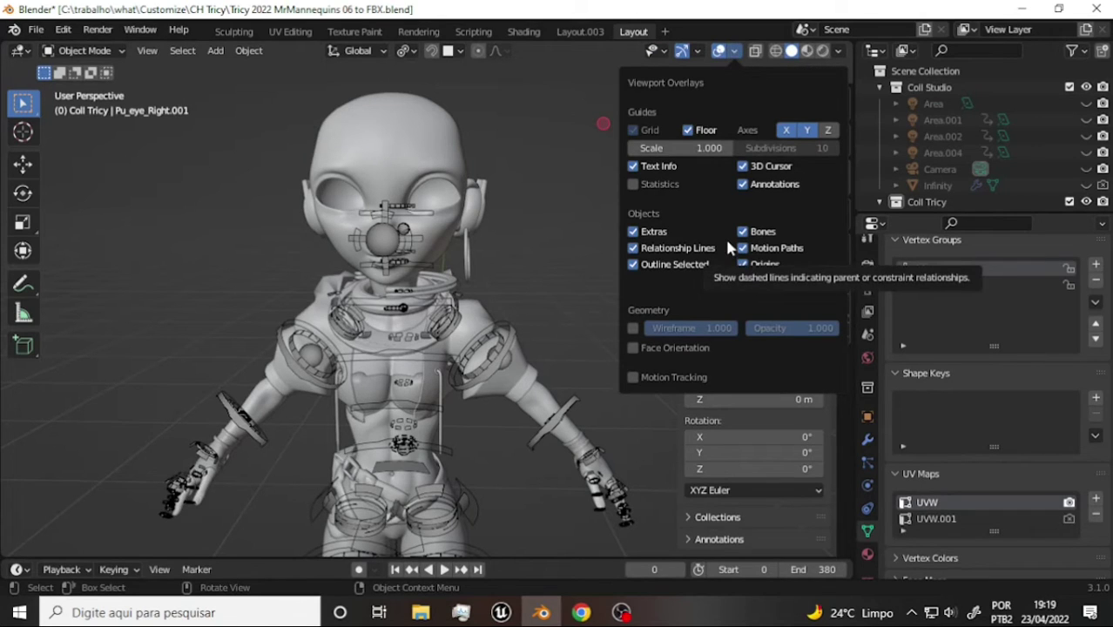
{"action": "left_click", "coordinate": [633, 348]}
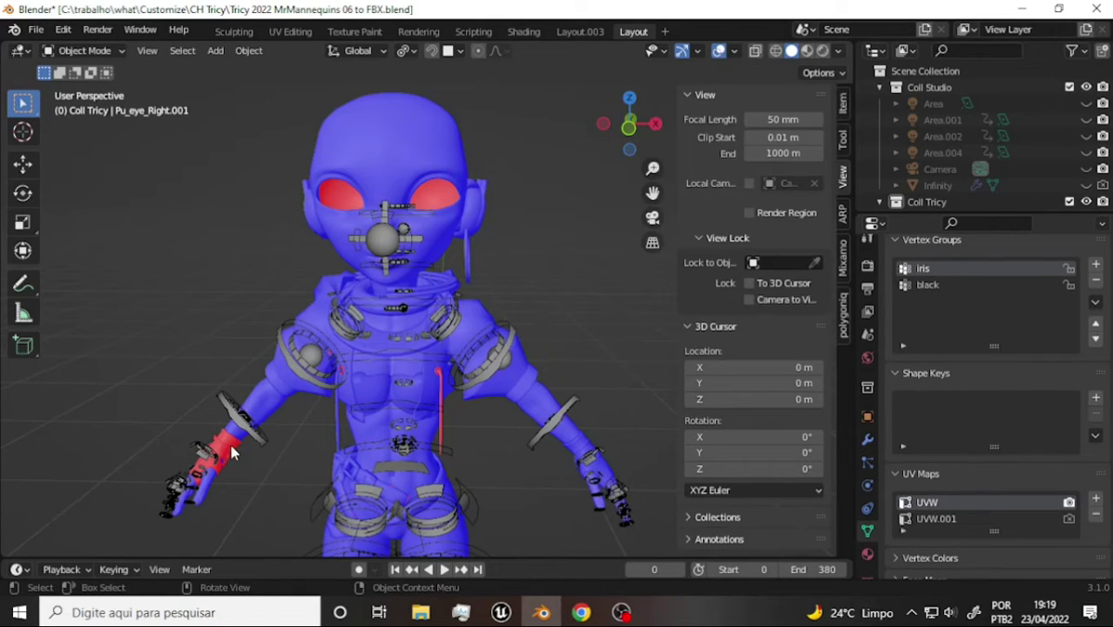
- Leave pose mode for Object Mode and select the Tricy Glove.R object
{"action": "key", "text": "ctrl+Tab"}
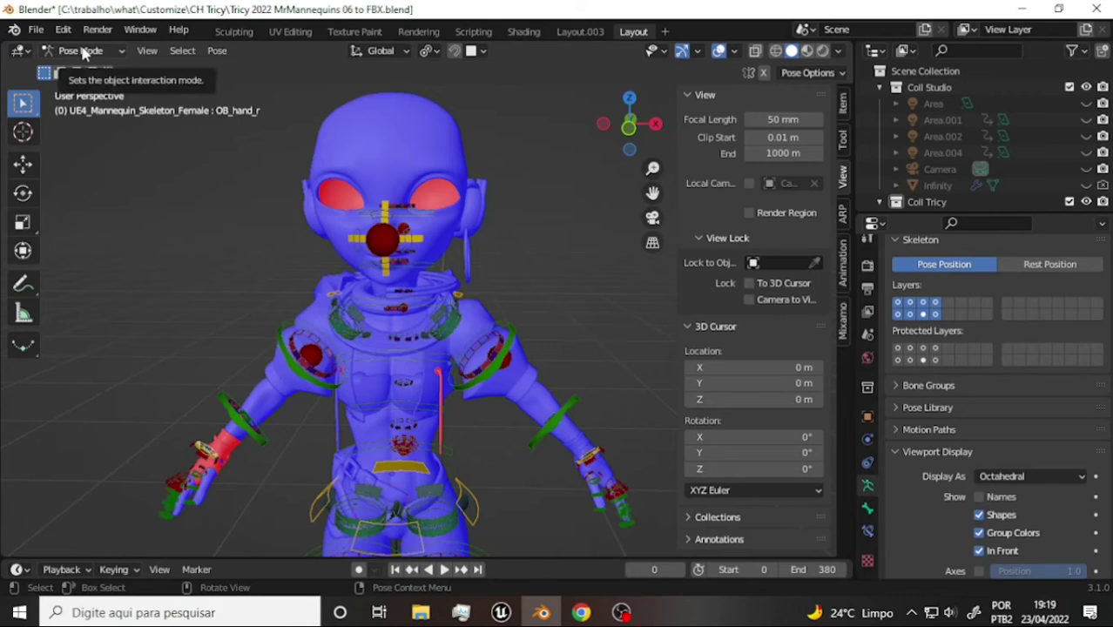
{"action": "left_click", "coordinate": [83, 51]}
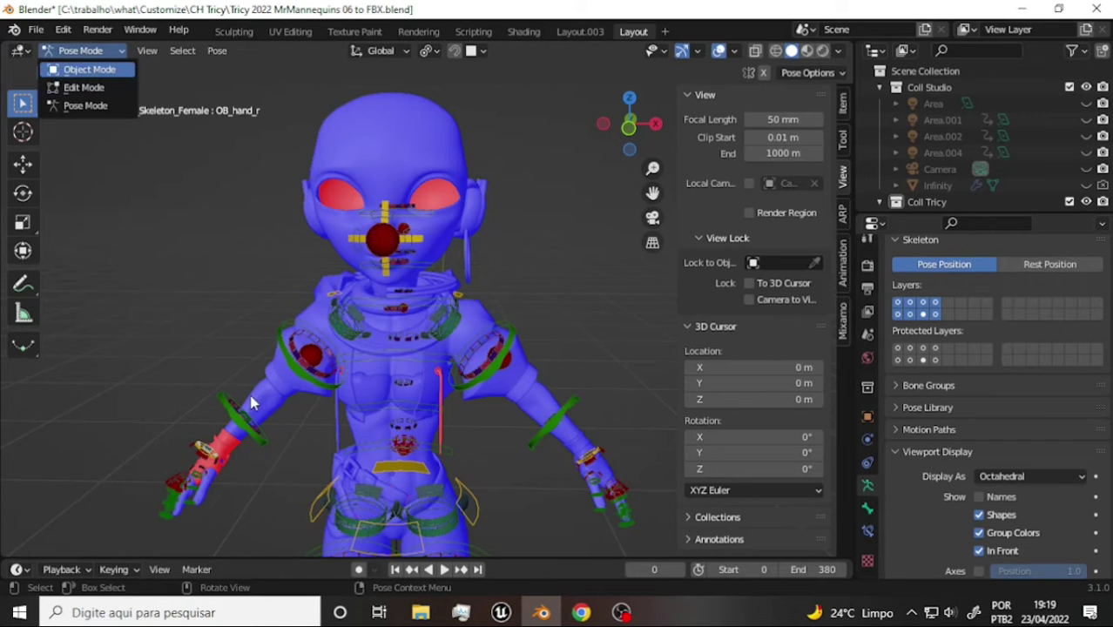
{"action": "key", "text": "Return"}
{"action": "left_click", "coordinate": [280, 402]}
{"action": "left_click", "coordinate": [84, 51]}
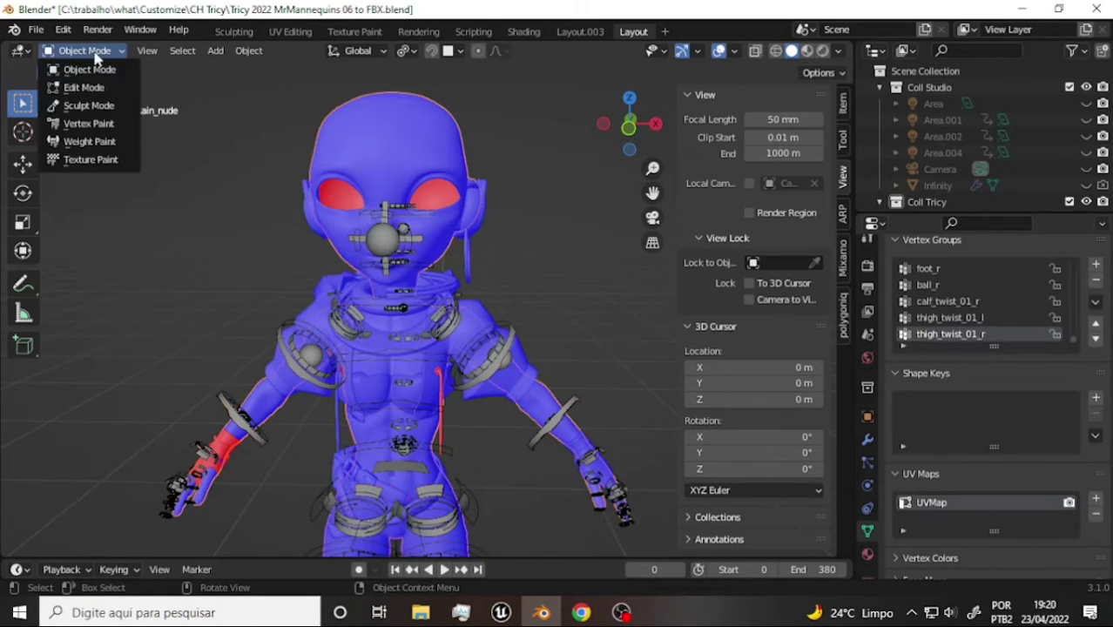
{"action": "left_click", "coordinate": [232, 456]}
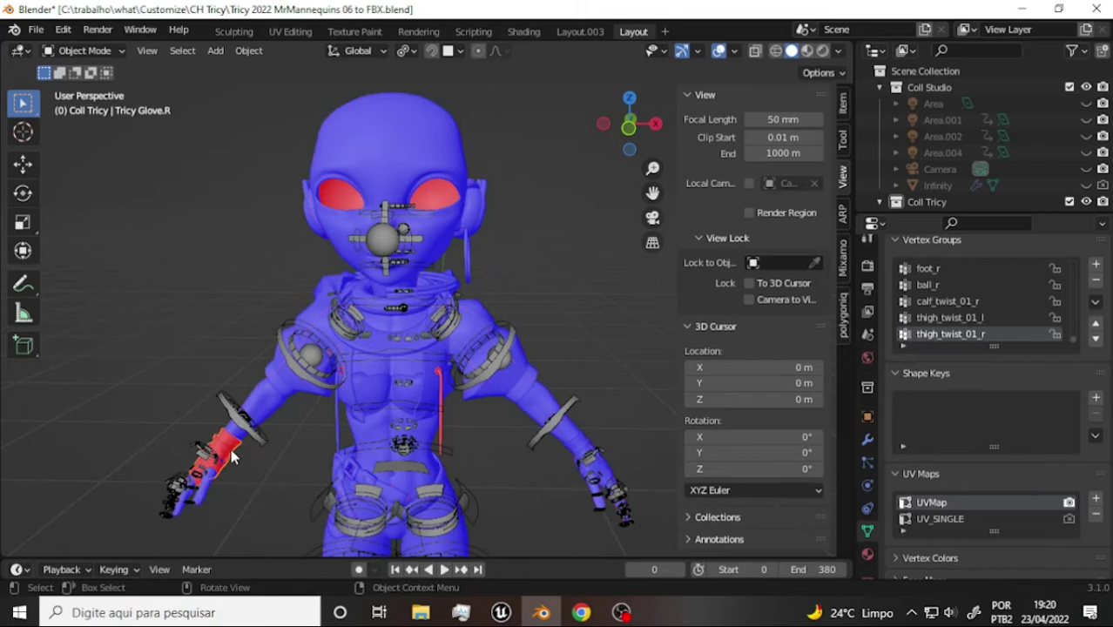
- In Edit Mode, select all of the glove's geometry and flip its normals
{"action": "left_click", "coordinate": [84, 51]}
{"action": "left_click", "coordinate": [93, 87]}
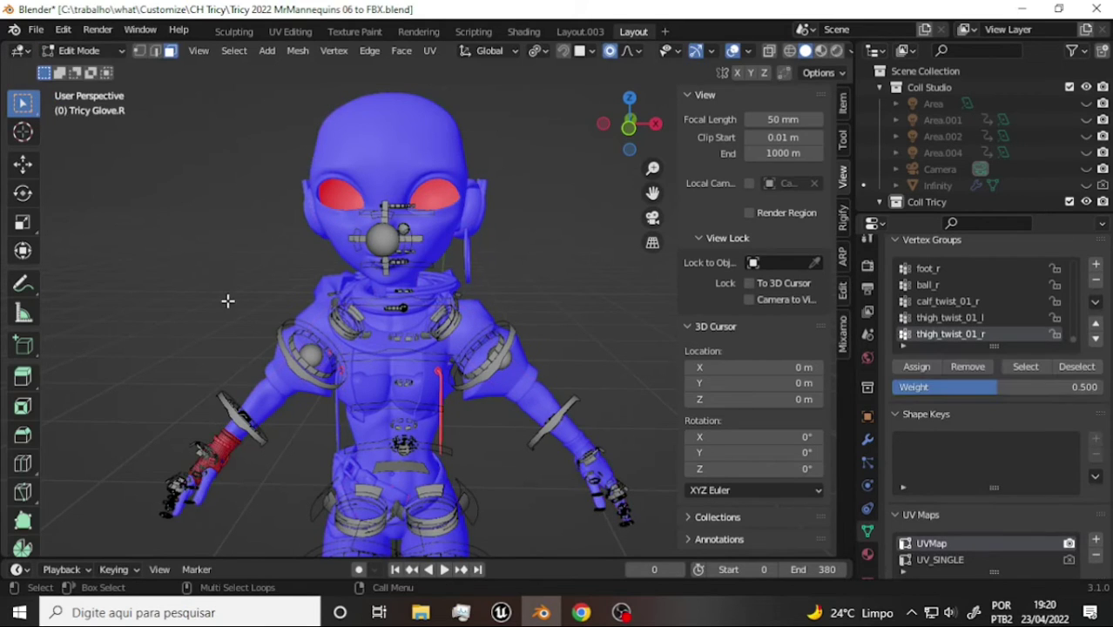
{"action": "key", "text": "a"}
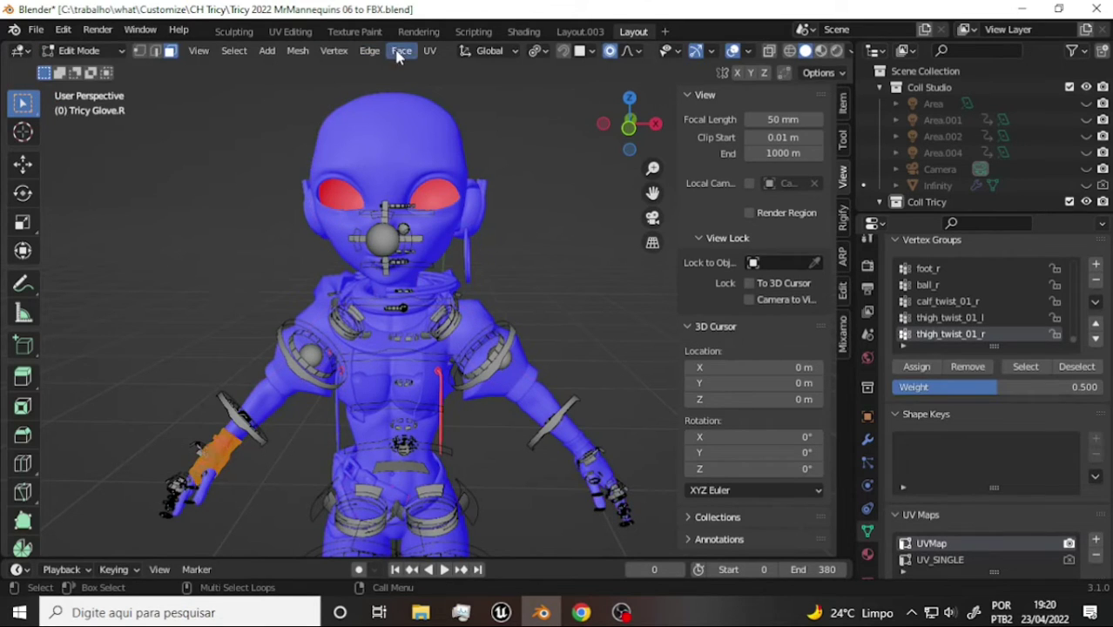
{"action": "left_click", "coordinate": [400, 50]}
{"action": "mouse_move", "coordinate": [429, 51]}
{"action": "key", "text": "Escape"}
{"action": "left_click", "coordinate": [296, 51]}
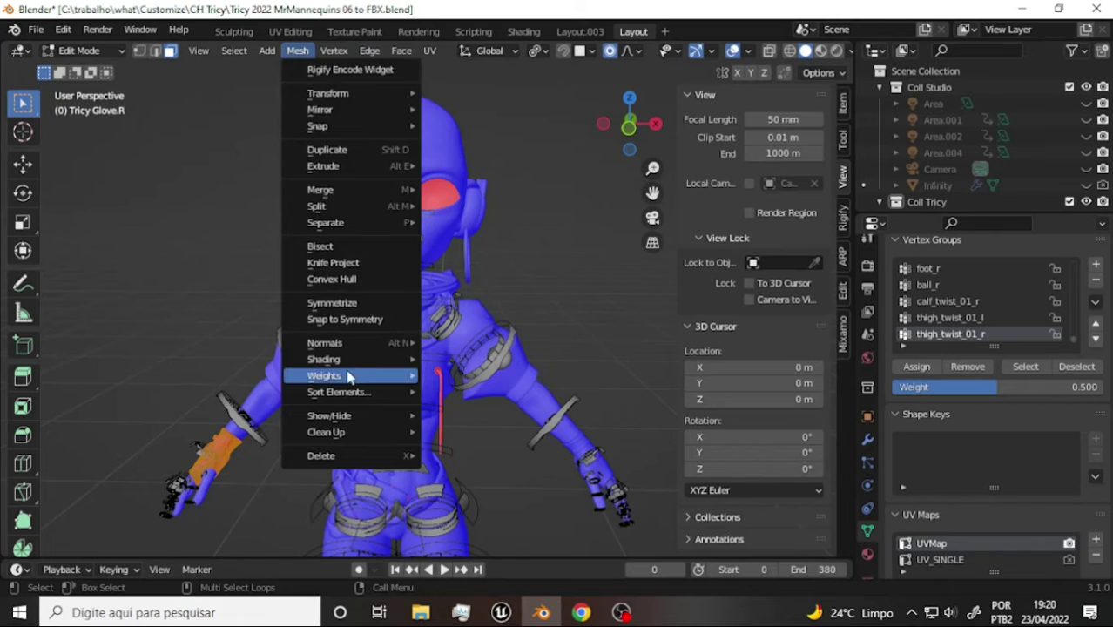
{"action": "mouse_move", "coordinate": [333, 345]}
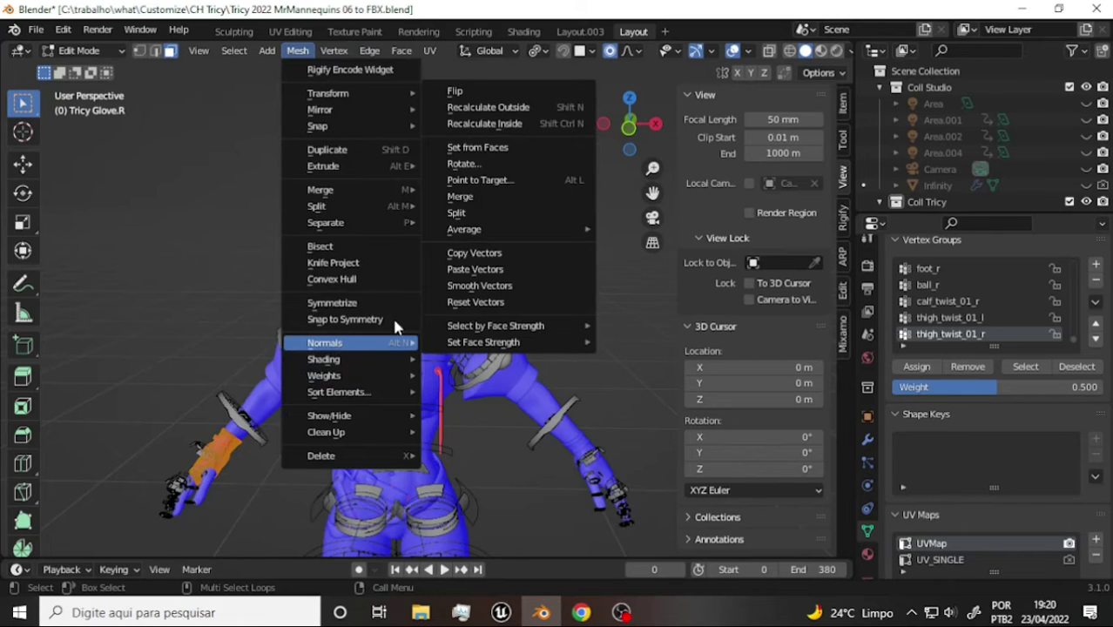
{"action": "left_click", "coordinate": [471, 93]}
{"action": "scroll", "coordinate": [531, 303], "scroll_direction": "up", "scroll_amount": 3}
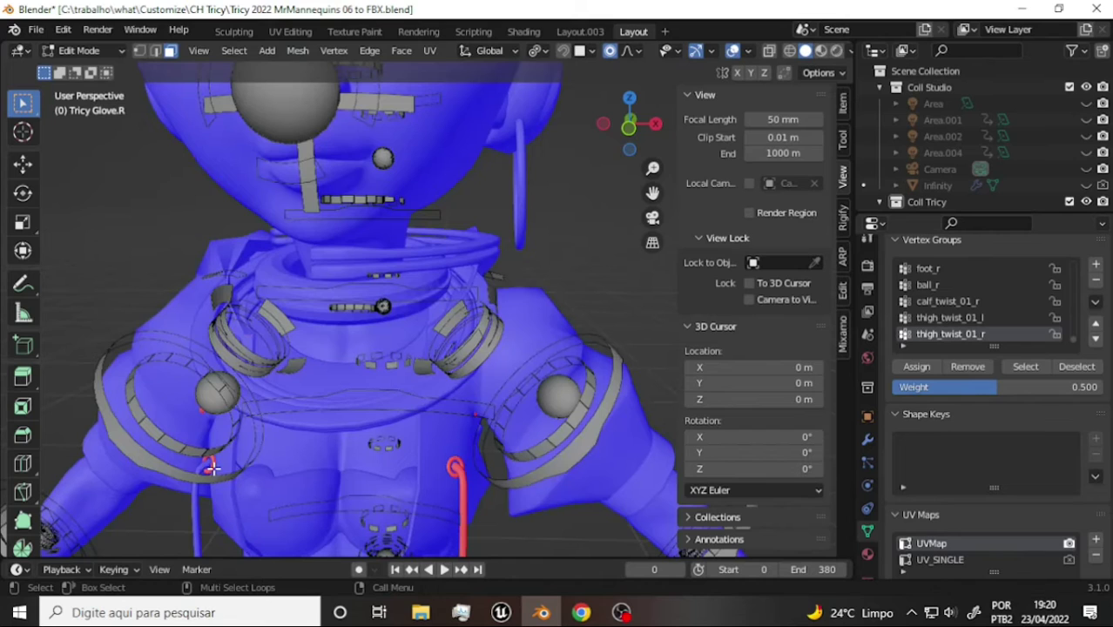
- Select the string.L object and enter Edit Mode with all its geometry selected
{"action": "left_click", "coordinate": [83, 51]}
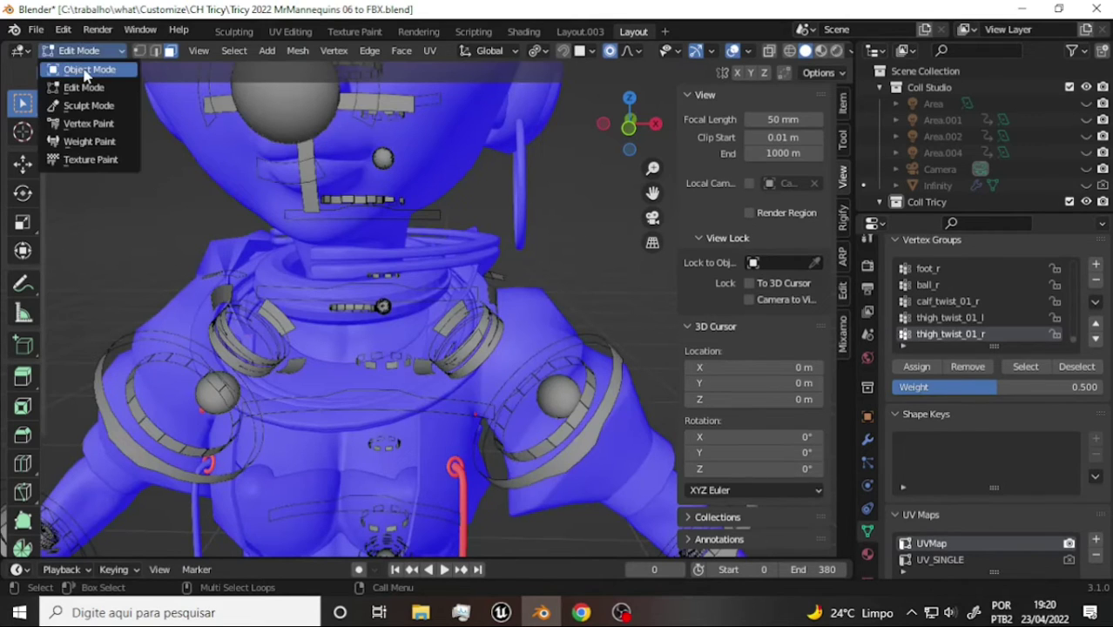
{"action": "left_click", "coordinate": [83, 70]}
{"action": "left_click", "coordinate": [209, 471]}
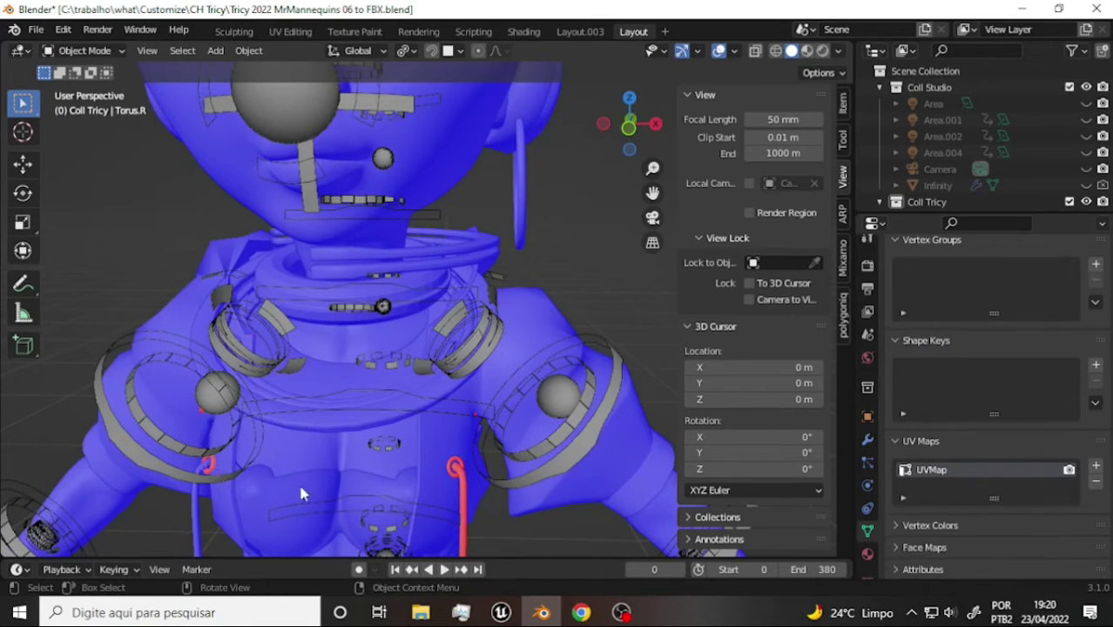
{"action": "left_click", "coordinate": [455, 475]}
{"action": "left_click", "coordinate": [87, 52]}
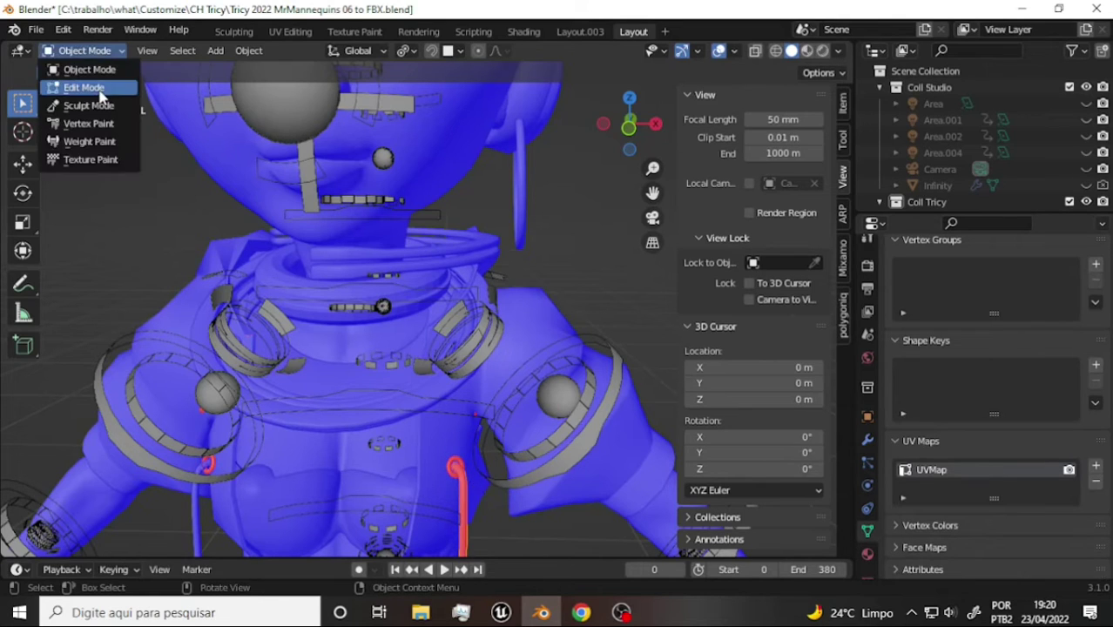
{"action": "left_click", "coordinate": [82, 84]}
{"action": "key", "text": "a"}
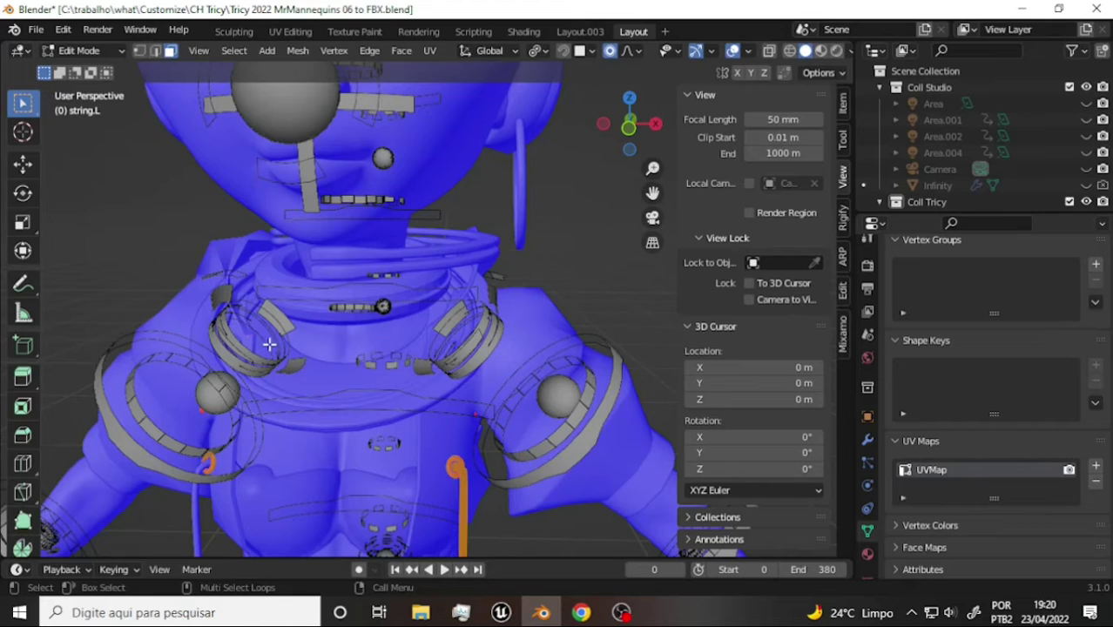
- Flip the string.L normals via Mesh > Normals > Flip and return to Object Mode
{"action": "left_click", "coordinate": [297, 50]}
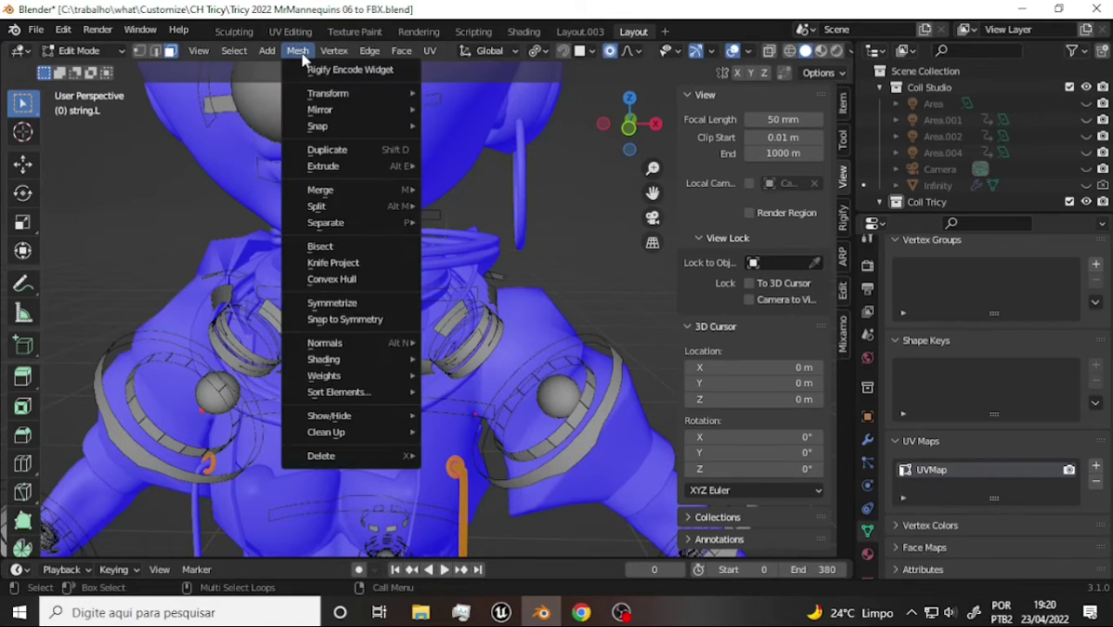
{"action": "mouse_move", "coordinate": [361, 343]}
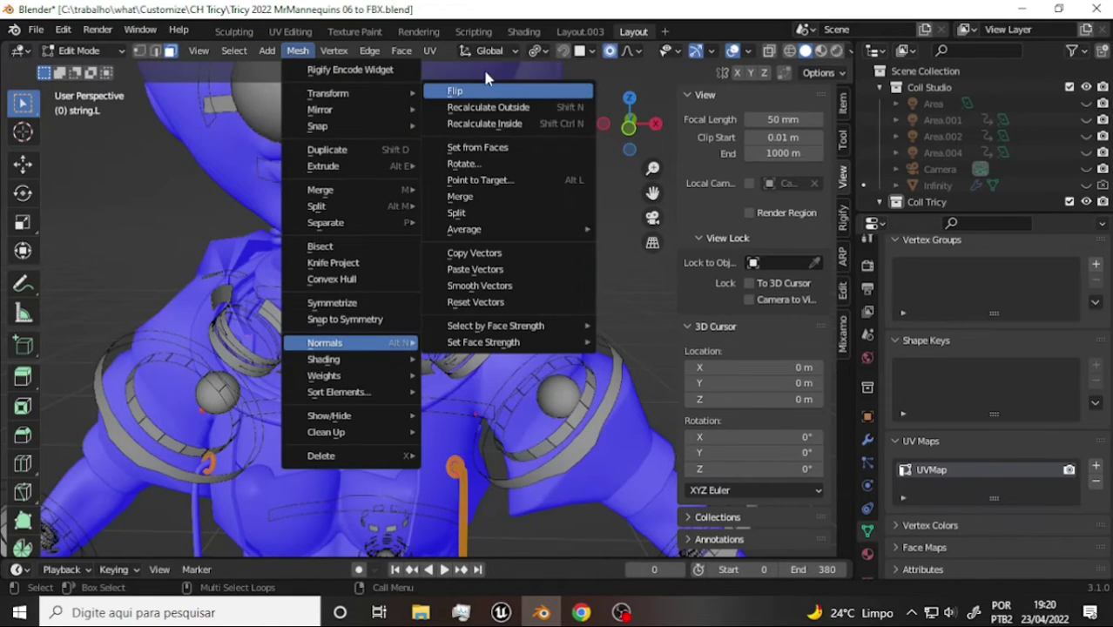
{"action": "left_click", "coordinate": [480, 94]}
{"action": "key", "text": "alt+a"}
{"action": "scroll", "coordinate": [542, 229], "scroll_direction": "up", "scroll_amount": 5}
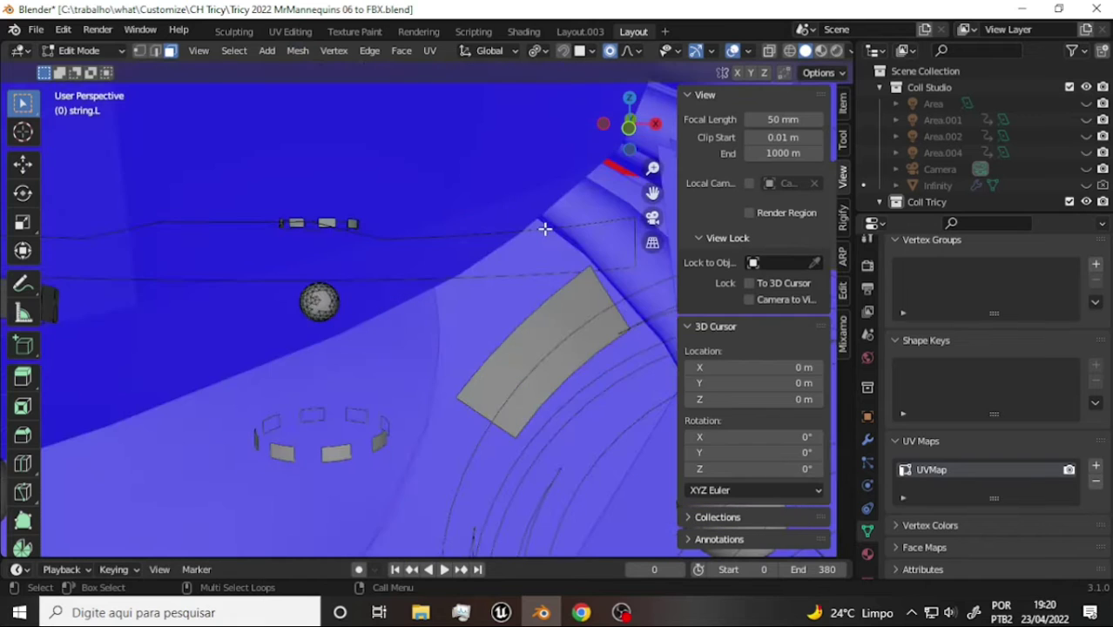
{"action": "scroll", "coordinate": [545, 229], "scroll_direction": "down", "scroll_amount": 5}
{"action": "scroll", "coordinate": [466, 216], "scroll_direction": "up", "scroll_amount": 5, "text": "shift"}
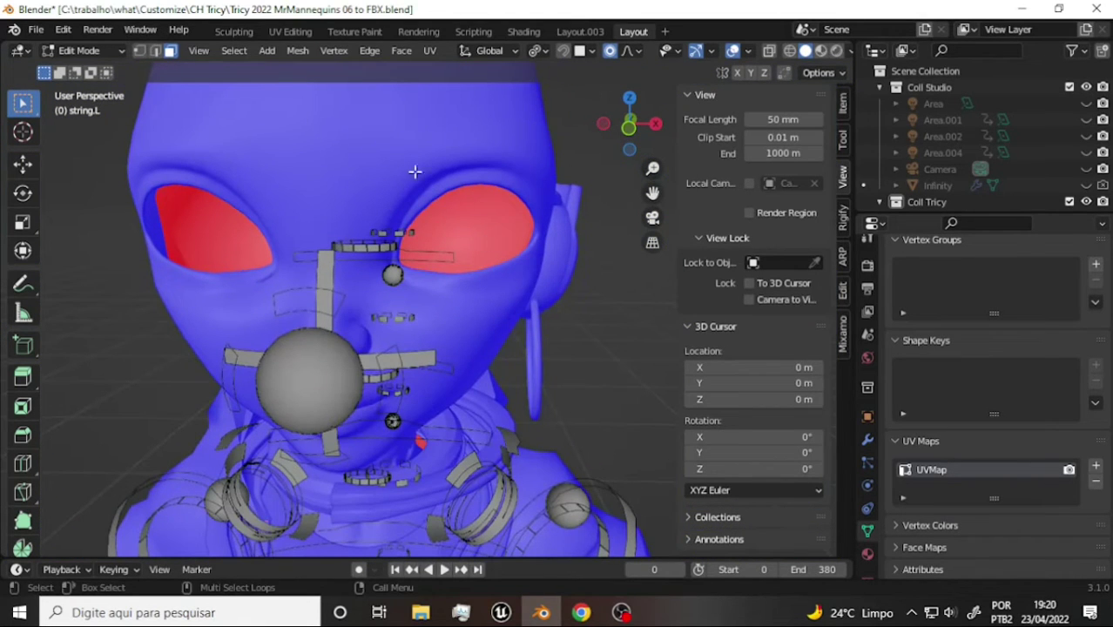
{"action": "left_click", "coordinate": [77, 50]}
{"action": "left_click", "coordinate": [86, 67]}
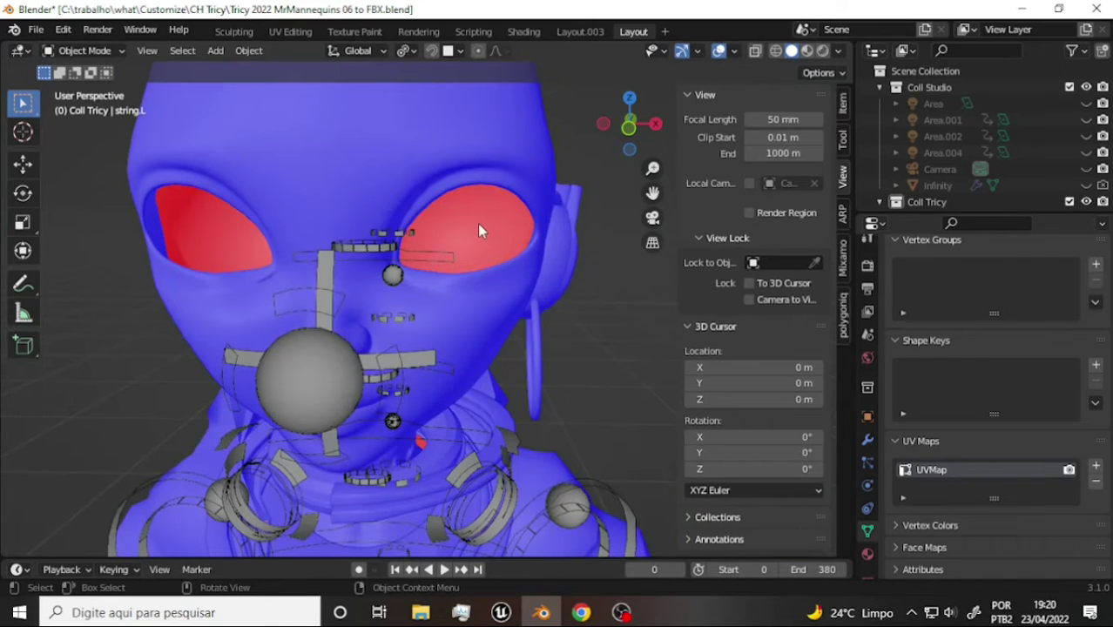
{"action": "left_click", "coordinate": [481, 232]}
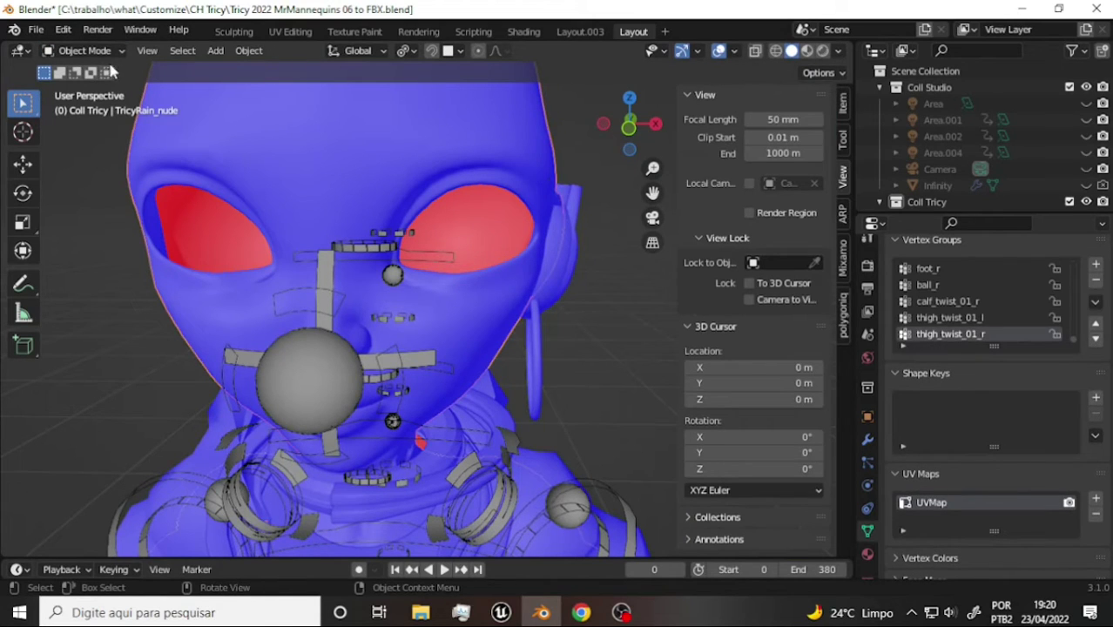
- Enter Edit Mode on the head mesh and select linked faces on the red eyes
{"action": "left_click", "coordinate": [83, 51]}
{"action": "left_click", "coordinate": [84, 84]}
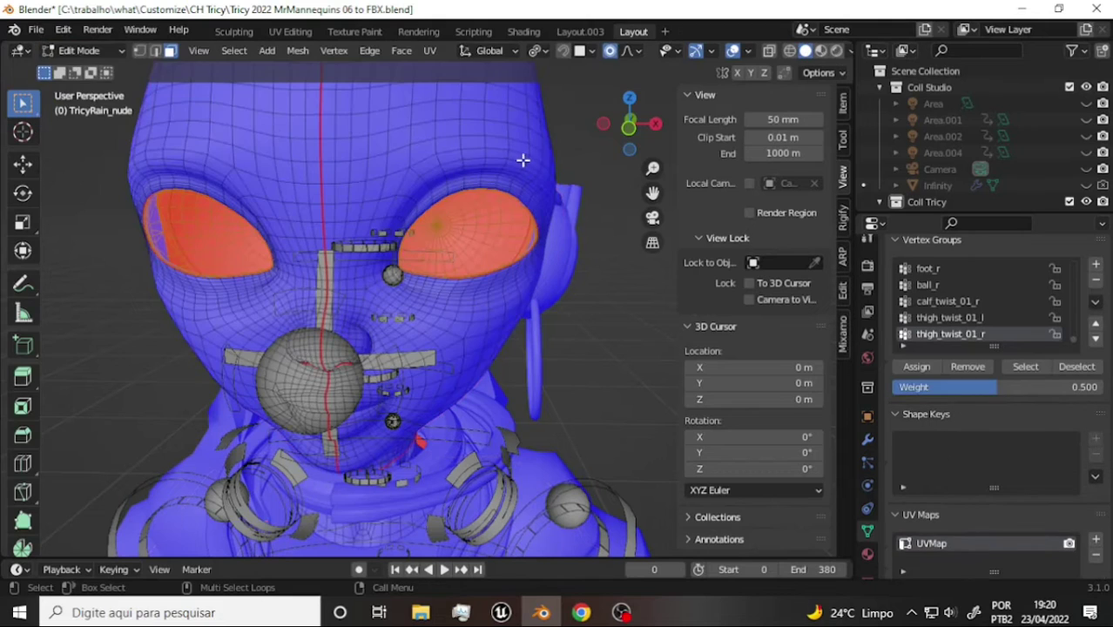
{"action": "left_click", "coordinate": [490, 247]}
{"action": "left_click", "coordinate": [240, 249], "text": "shift"}
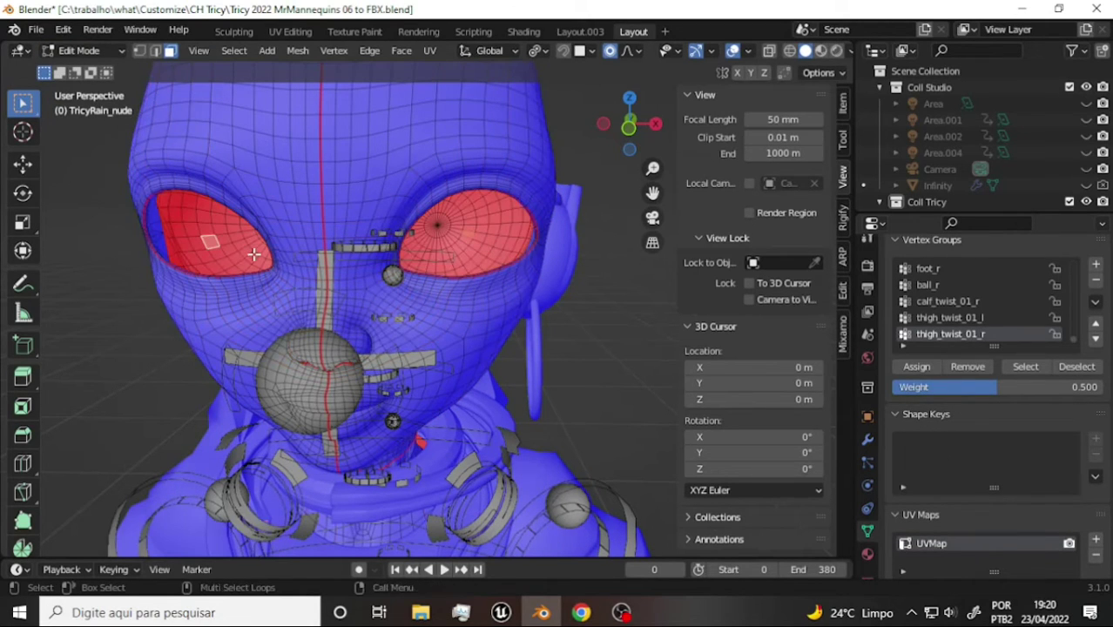
{"action": "key", "text": "ctrl+l"}
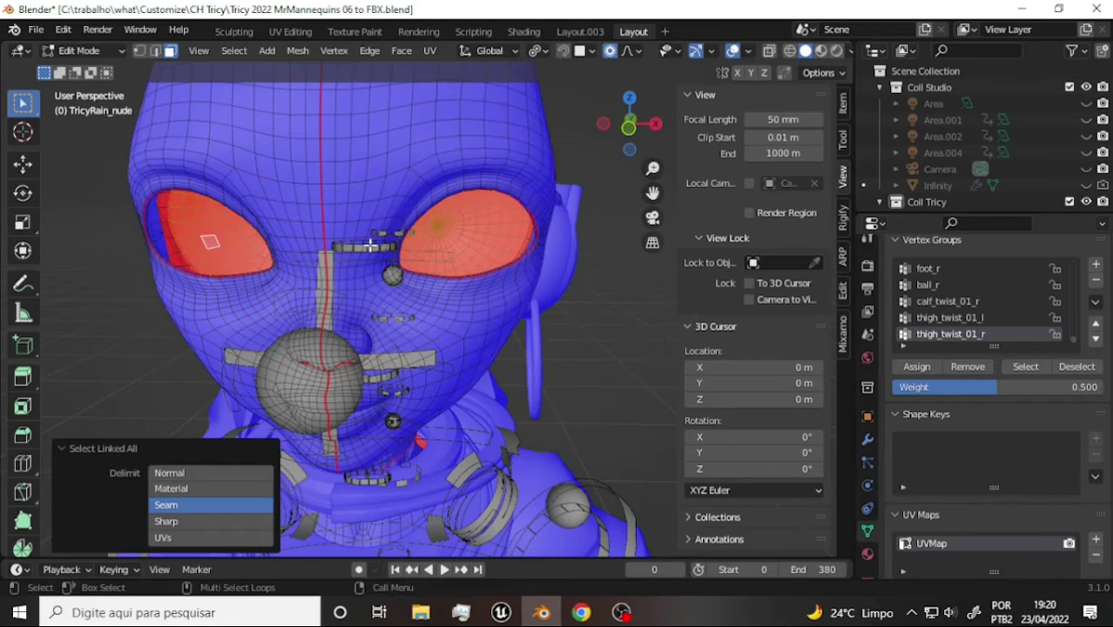
{"action": "left_click", "coordinate": [174, 258], "text": "shift"}
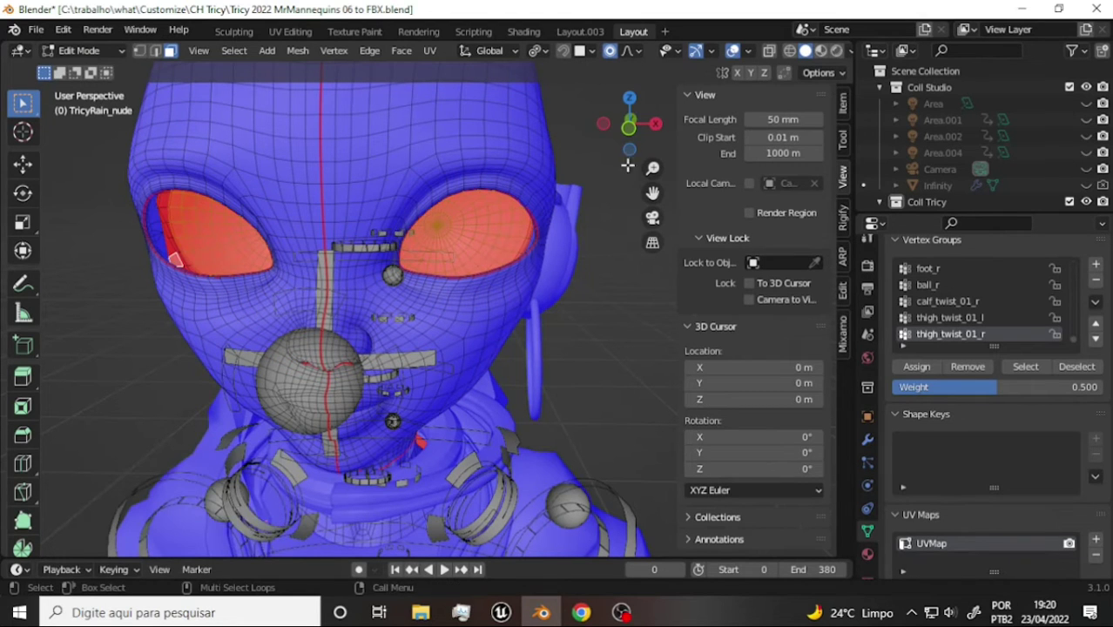
{"action": "left_click_drag", "start_coordinate": [627, 152], "coordinate": [505, 280]}
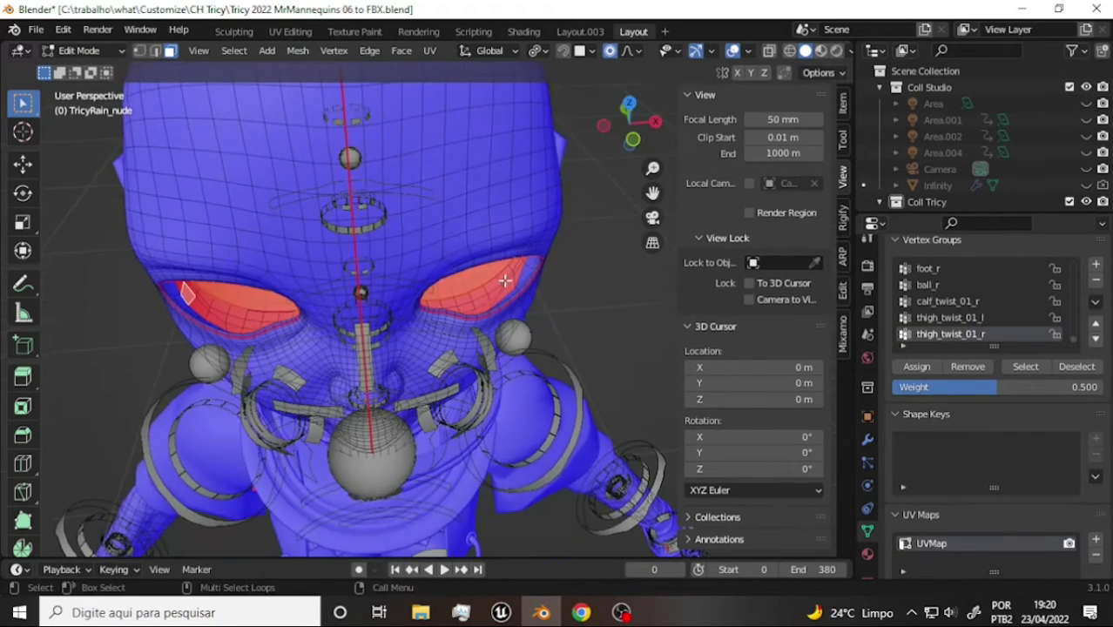
{"action": "left_click", "coordinate": [480, 300], "text": "shift"}
{"action": "key", "text": "ctrl+l"}
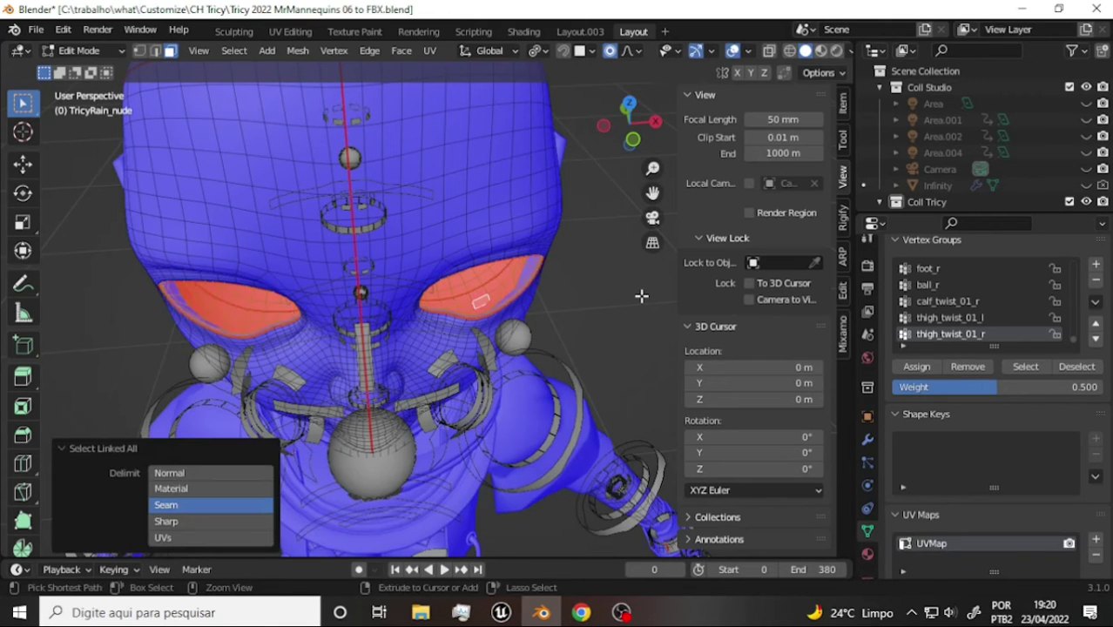
- Reselect both whole eye areas with select linked and grow the selection outward twice
{"action": "scroll", "coordinate": [612, 253], "scroll_direction": "up", "scroll_amount": 5}
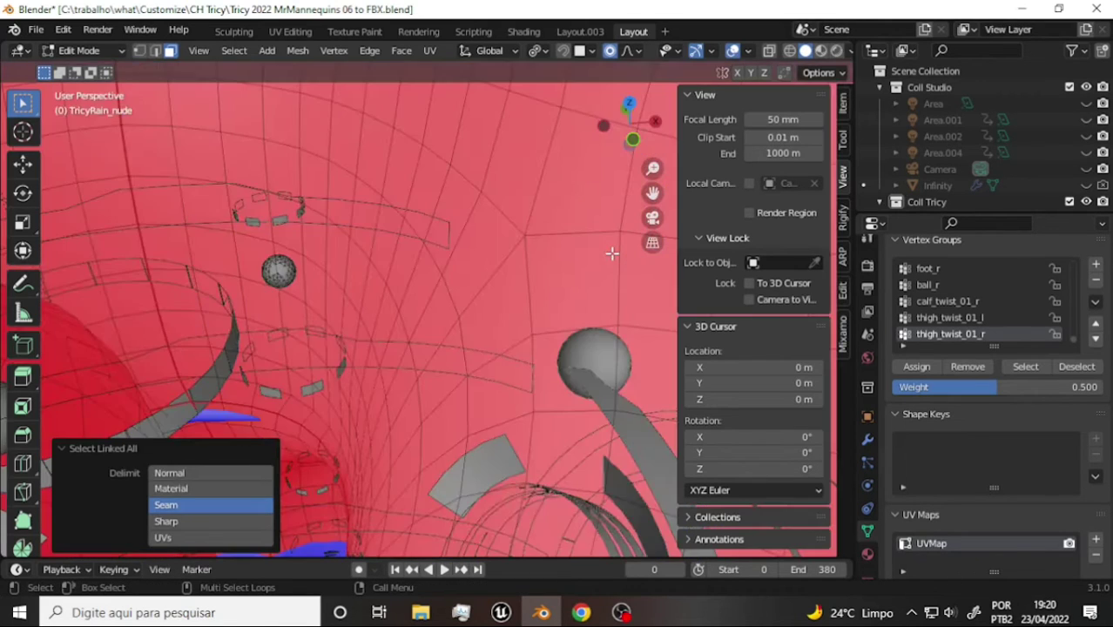
{"action": "scroll", "coordinate": [612, 253], "scroll_direction": "down", "scroll_amount": 2}
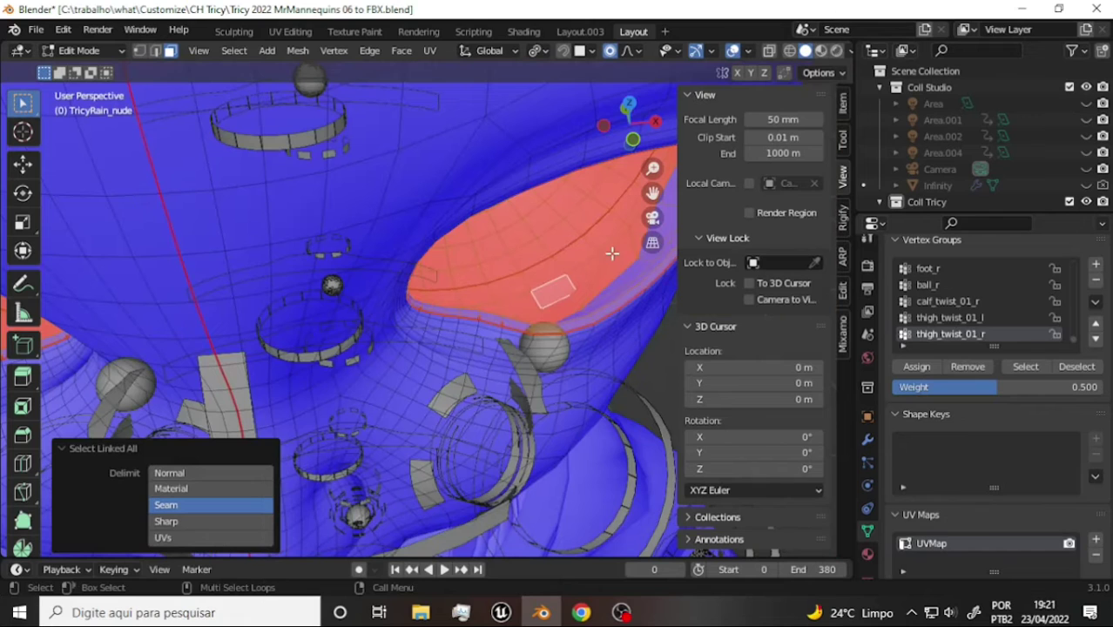
{"action": "left_click", "coordinate": [559, 237], "text": "shift"}
{"action": "scroll", "coordinate": [374, 287], "scroll_direction": "down", "scroll_amount": 5}
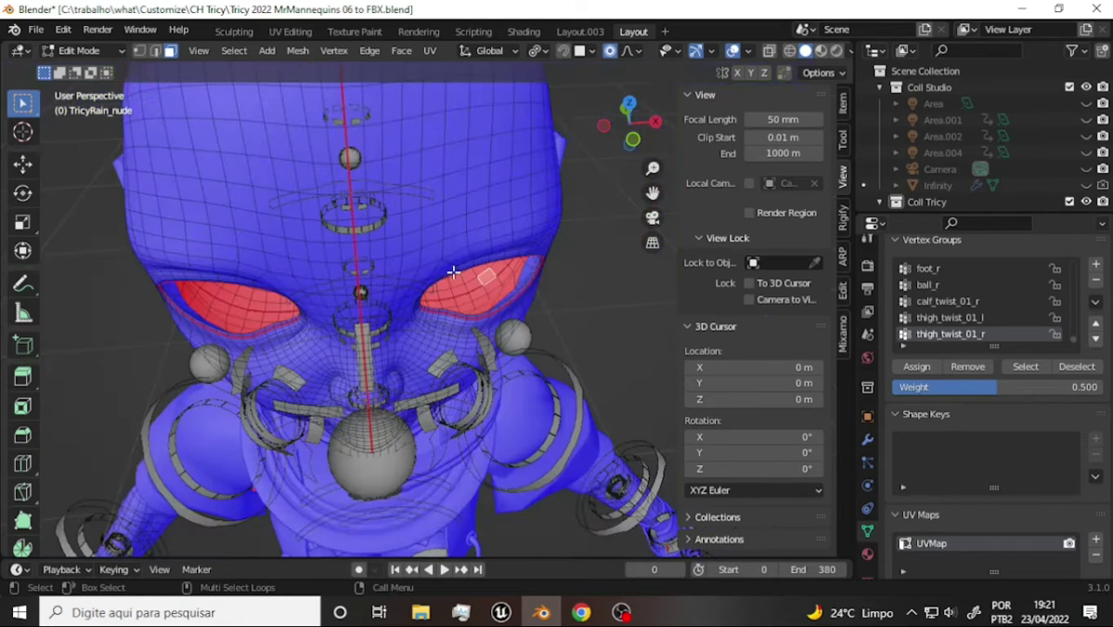
{"action": "left_click", "coordinate": [243, 302], "text": "shift"}
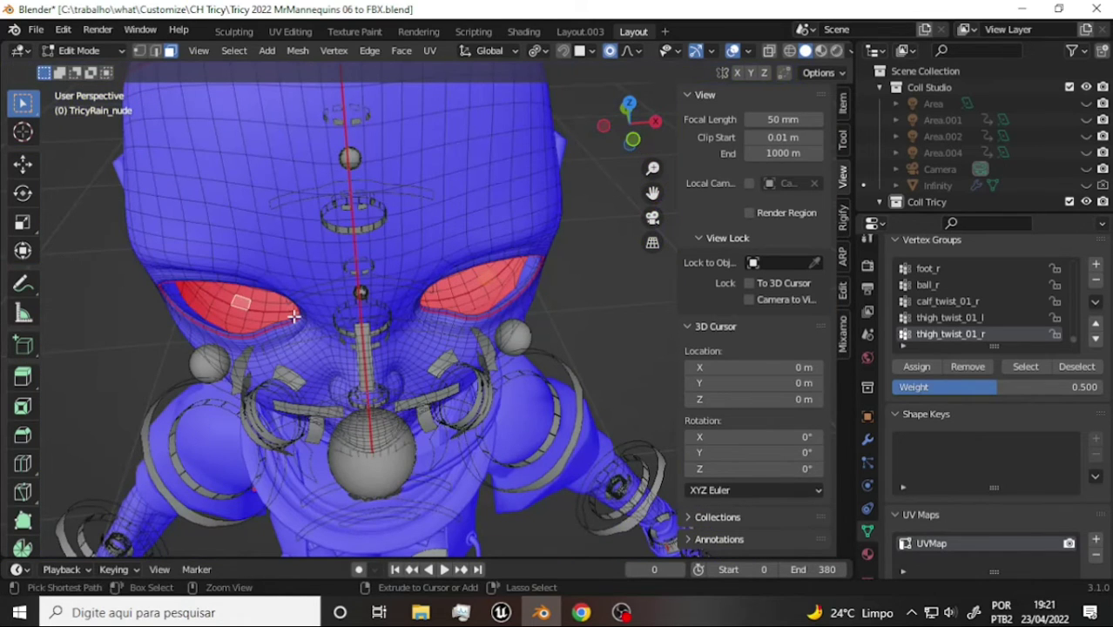
{"action": "key", "text": "ctrl+l"}
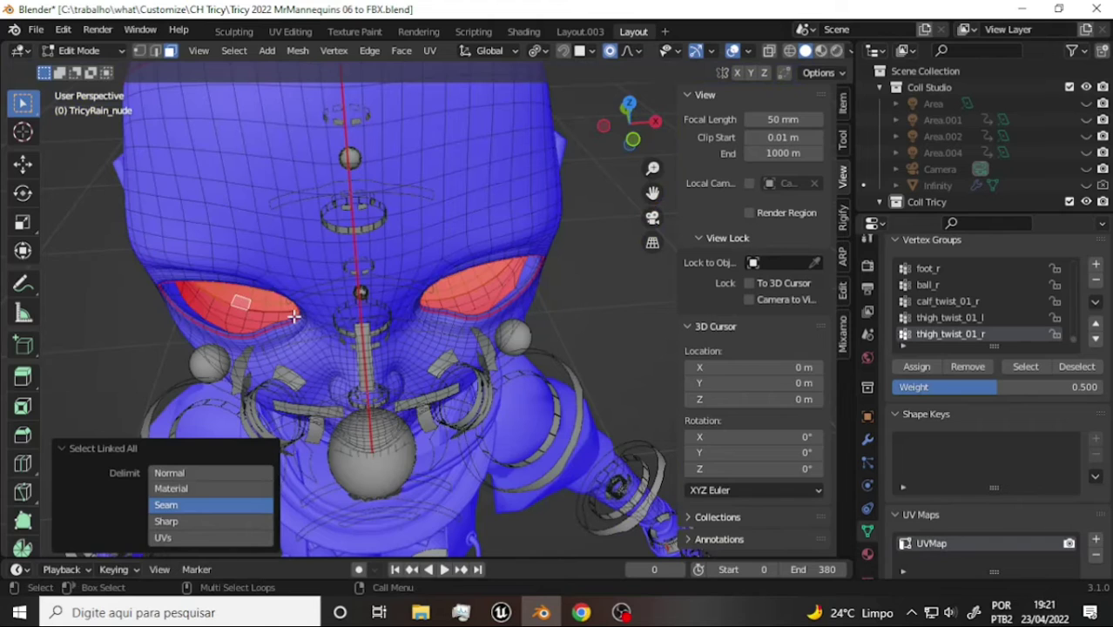
{"action": "key", "text": "ctrl+KP_Add"}
{"action": "key", "text": "ctrl+KP_Add"}
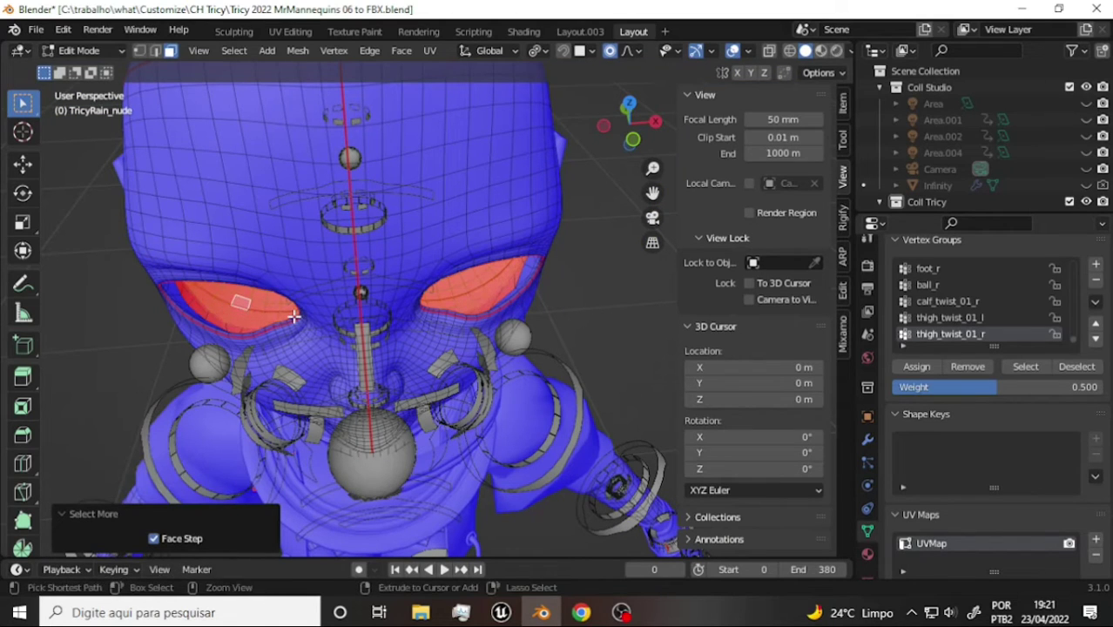
{"action": "key", "text": "ctrl+KP_Add"}
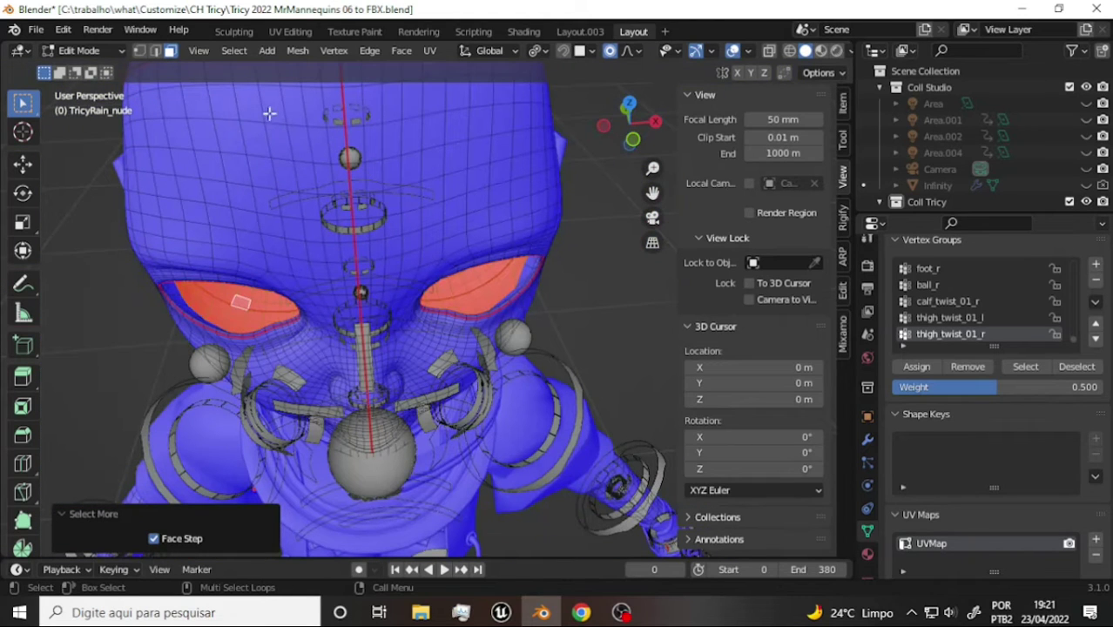
- Flip the normals of the selected eye faces so they face outward
{"action": "left_click", "coordinate": [297, 51]}
{"action": "mouse_move", "coordinate": [357, 345]}
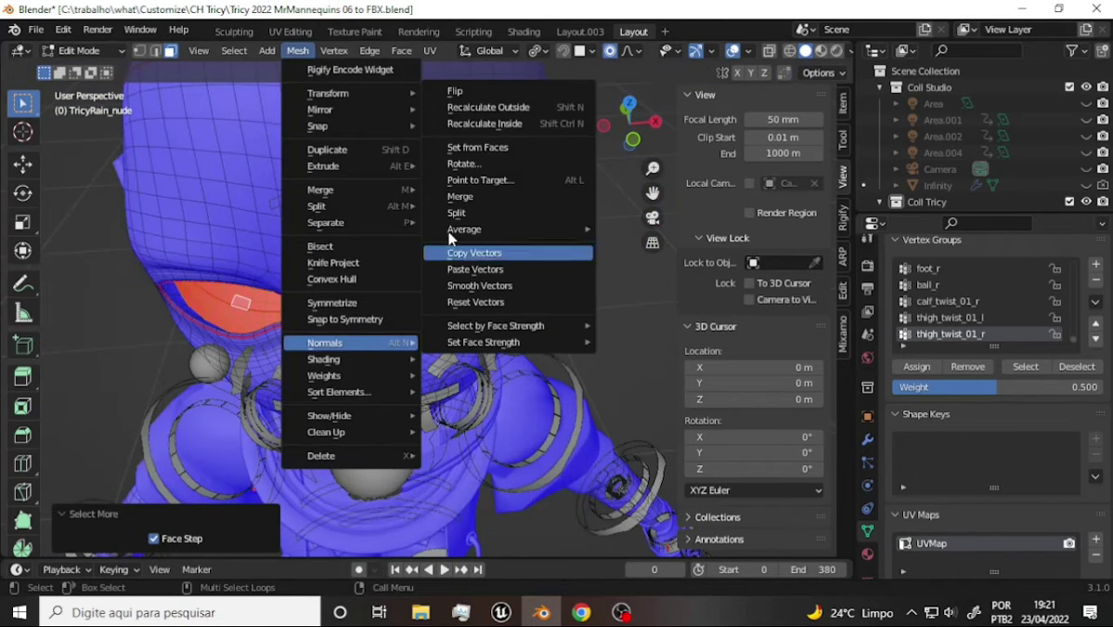
{"action": "left_click", "coordinate": [475, 91]}
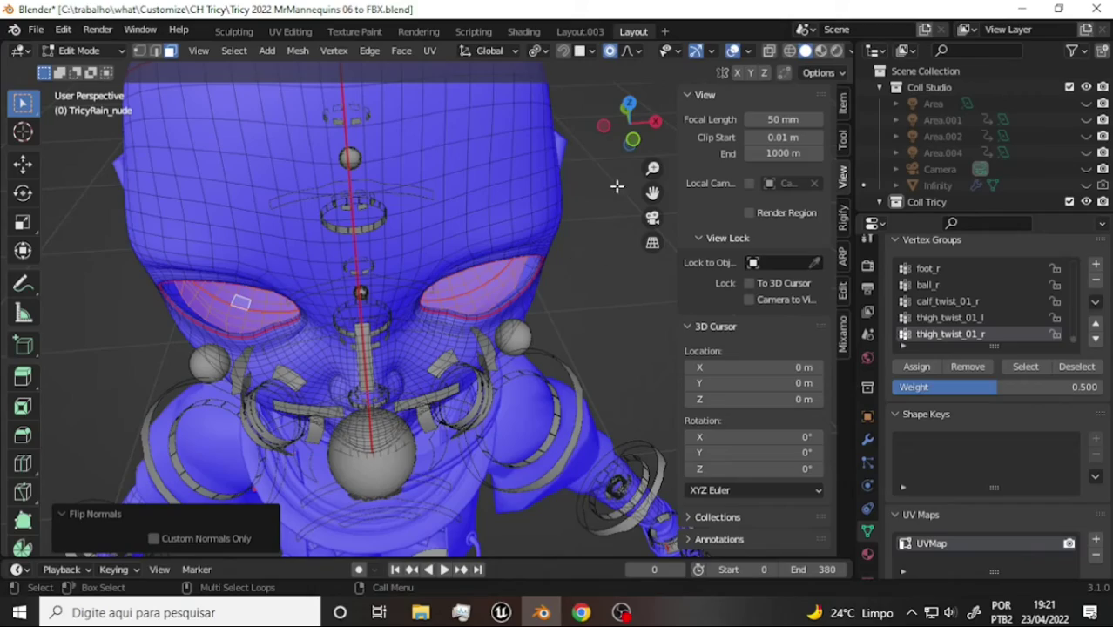
{"action": "mouse_move", "coordinate": [640, 148]}
{"action": "left_mouse_down"}
{"action": "mouse_move", "coordinate": [601, 152]}
{"action": "mouse_move", "coordinate": [609, 139]}
{"action": "mouse_move", "coordinate": [595, 176]}
{"action": "left_mouse_up"}
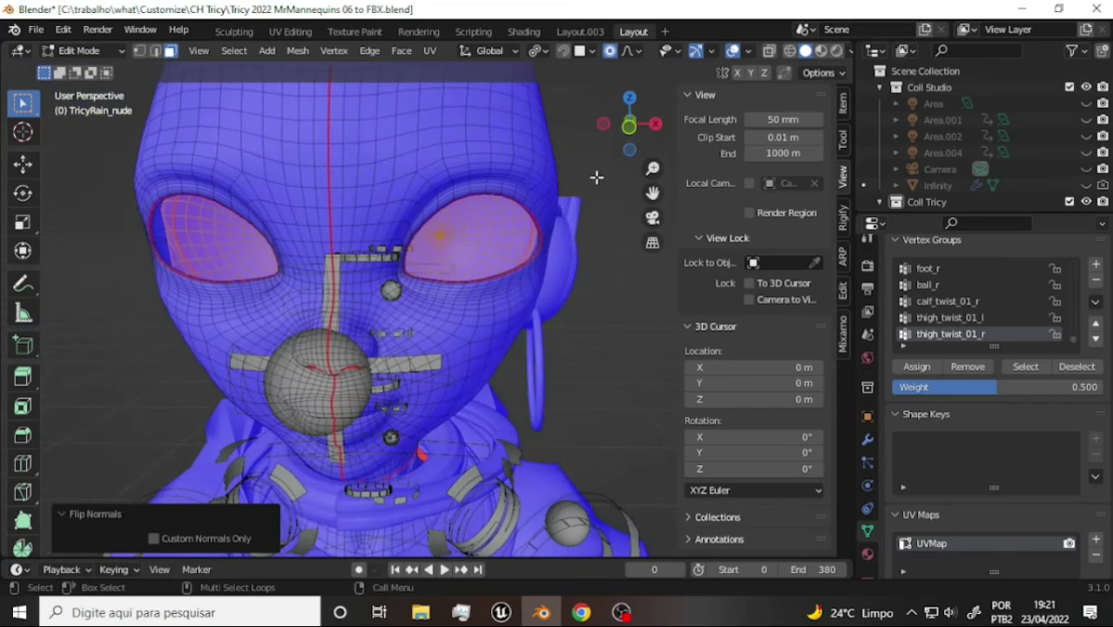
{"action": "scroll", "coordinate": [596, 177], "scroll_direction": "down", "scroll_amount": 5}
{"action": "left_click_drag", "start_coordinate": [659, 193], "coordinate": [569, 243]}
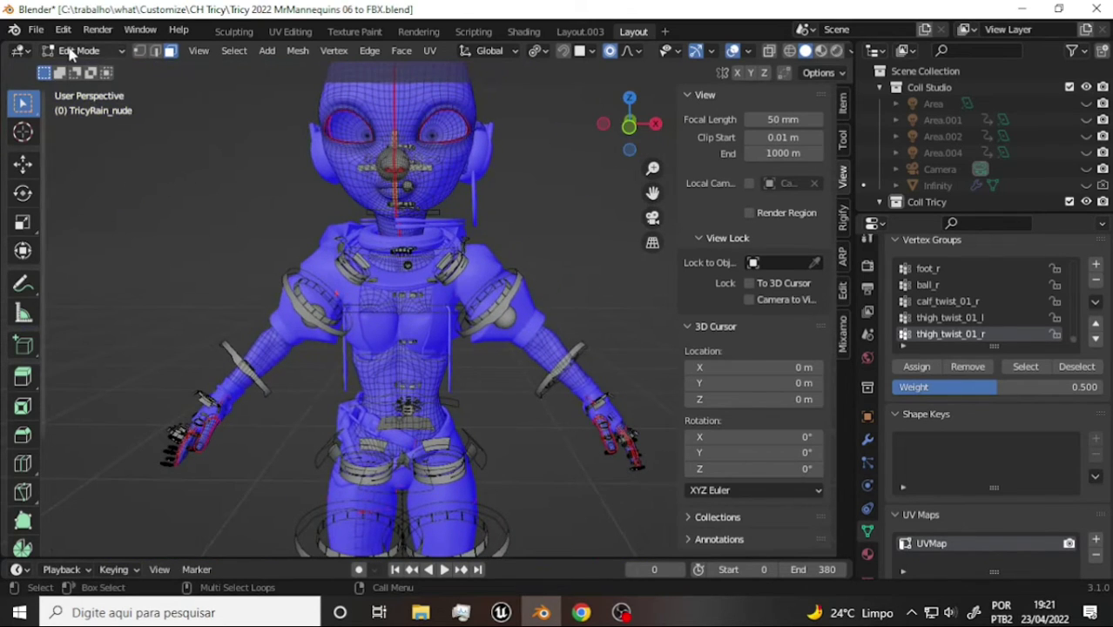
- Return the mesh to Object Mode and switch off the Face Orientation overlay
{"action": "left_click", "coordinate": [88, 51]}
{"action": "left_click", "coordinate": [83, 67]}
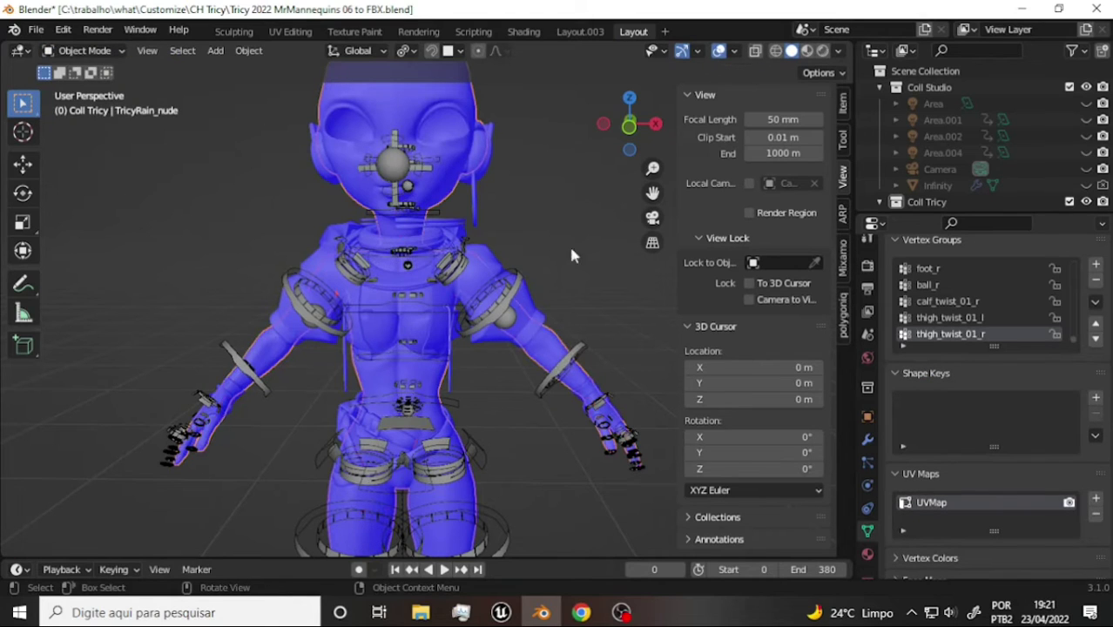
{"action": "left_click", "coordinate": [734, 52]}
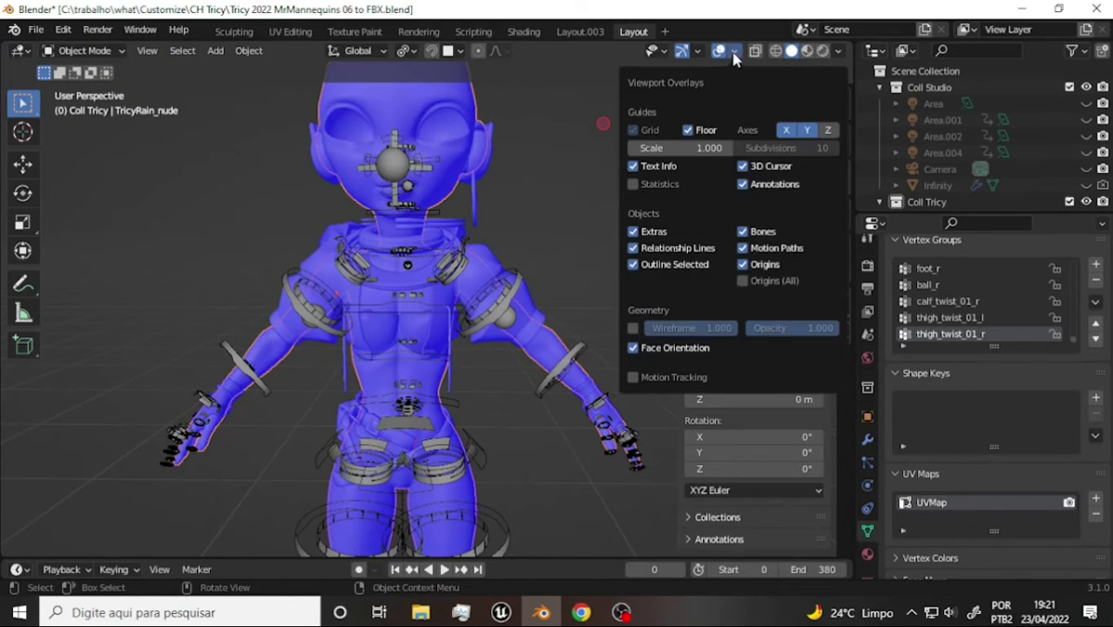
{"action": "left_click", "coordinate": [633, 348]}
{"action": "scroll", "coordinate": [555, 199], "scroll_direction": "down", "scroll_amount": 2}
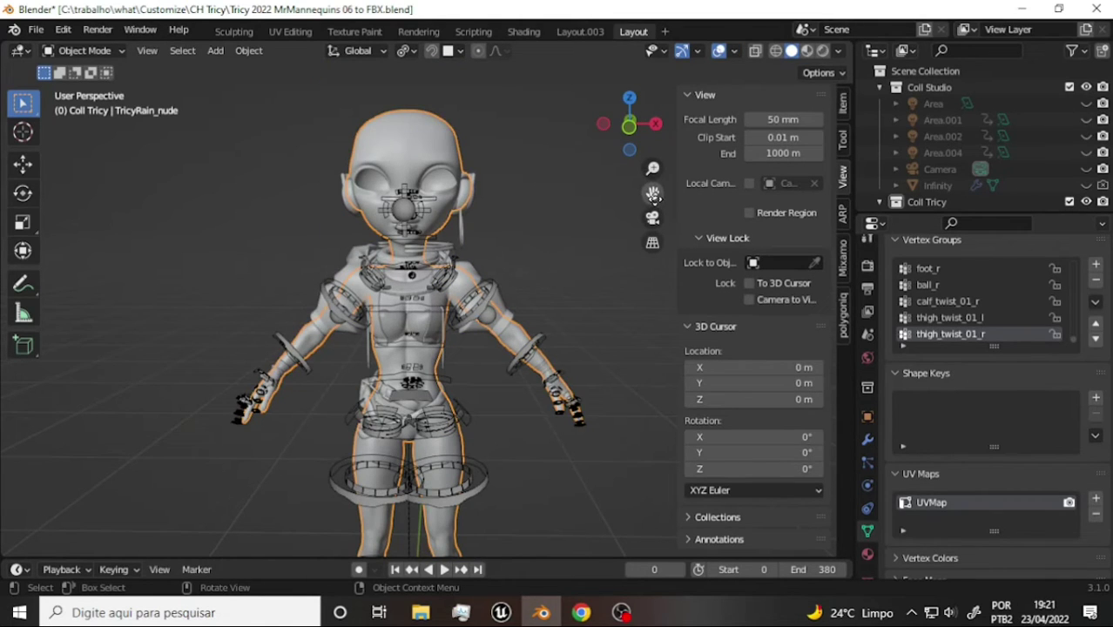
- Save the Tricy 2022 MrMannequins 06 to FBX.blend file
{"action": "left_click_drag", "start_coordinate": [652, 193], "coordinate": [612, 199]}
{"action": "scroll", "coordinate": [603, 196], "scroll_direction": "down", "scroll_amount": 2}
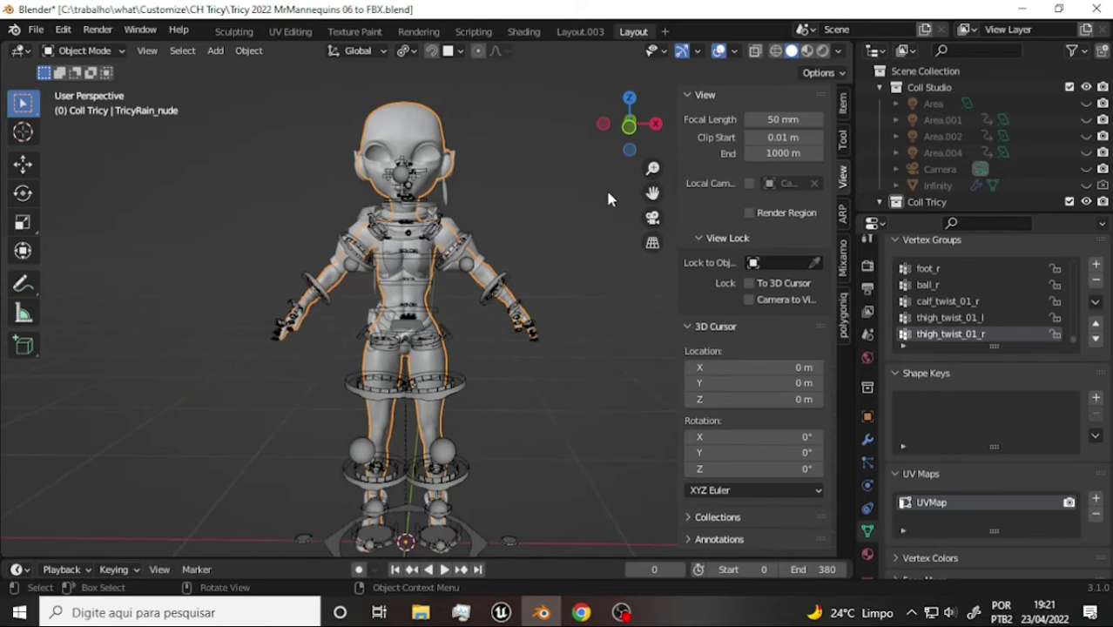
{"action": "left_click", "coordinate": [35, 29]}
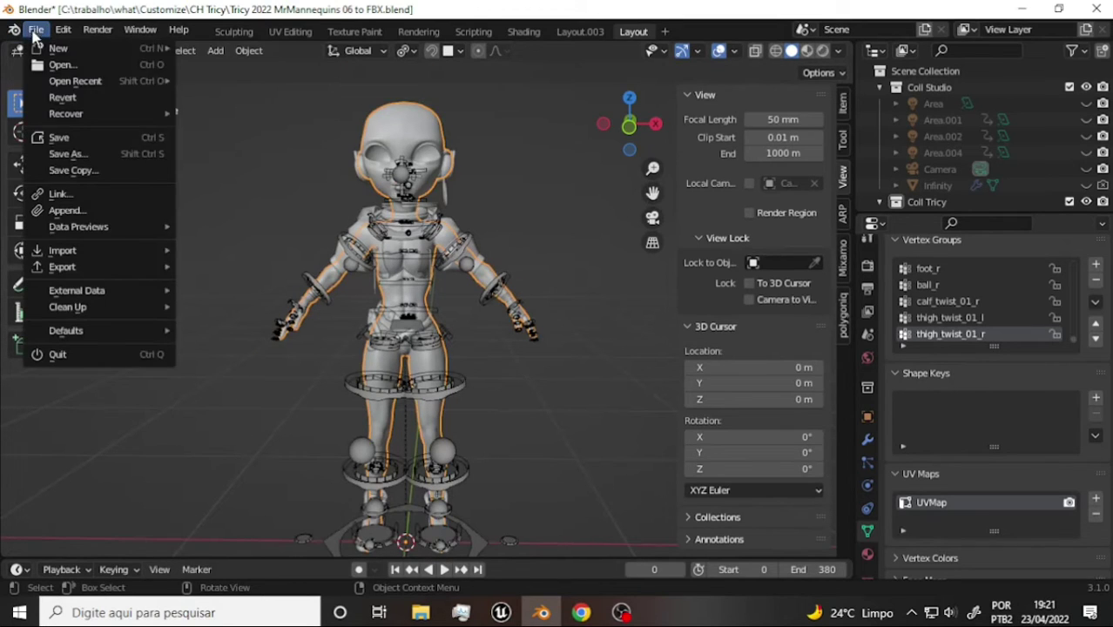
{"action": "left_click", "coordinate": [86, 132]}
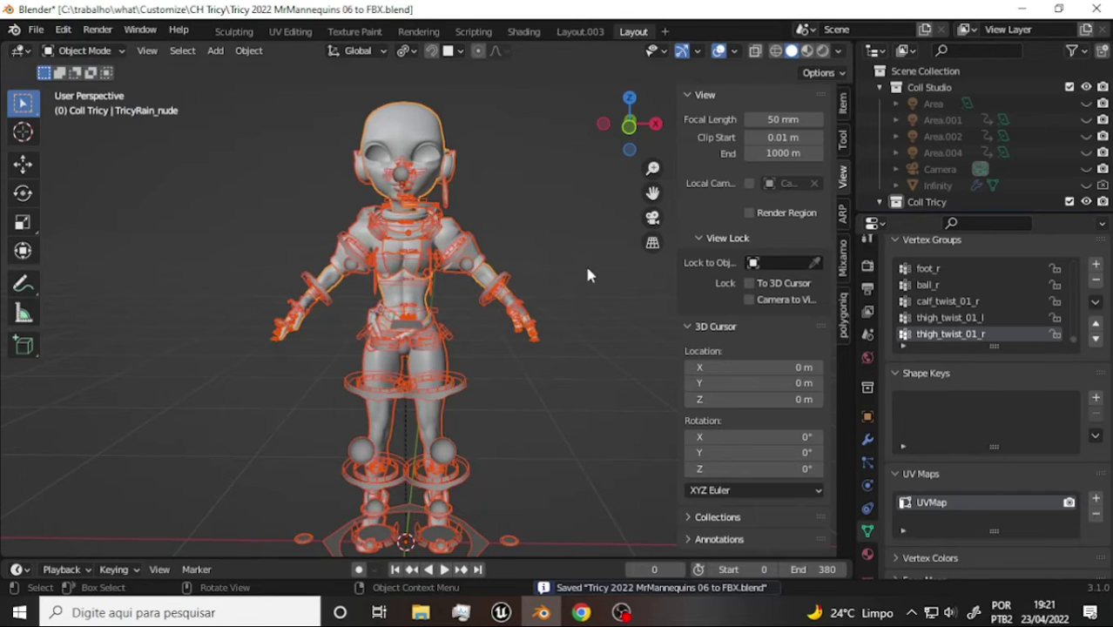
- Export the character through Mr Mannequins FBX with the default export settings
{"action": "left_click", "coordinate": [37, 30]}
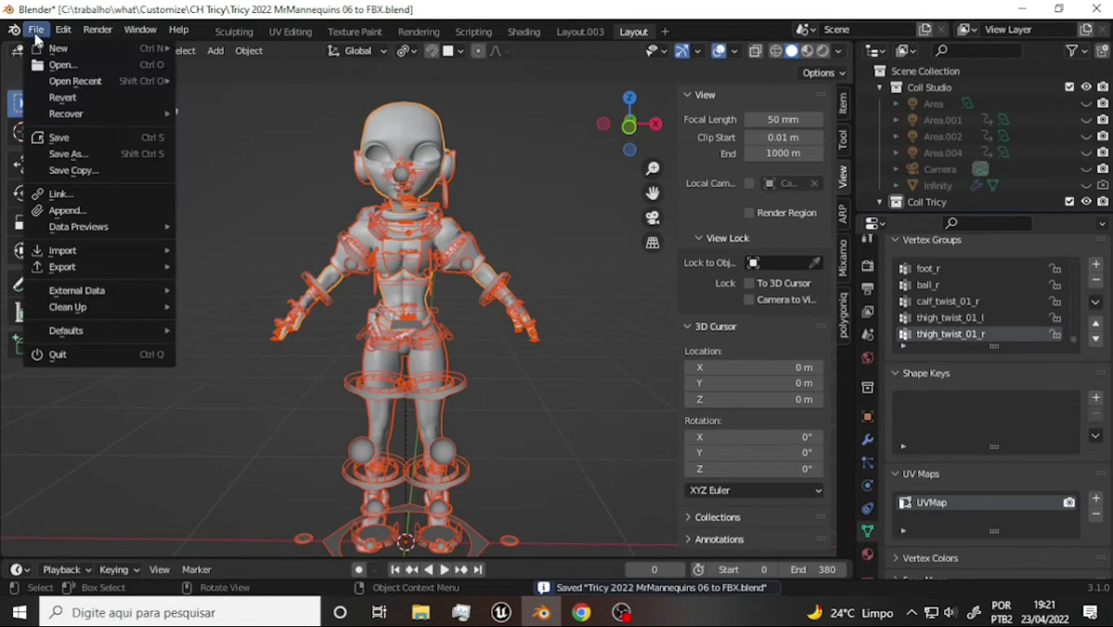
{"action": "mouse_move", "coordinate": [109, 277]}
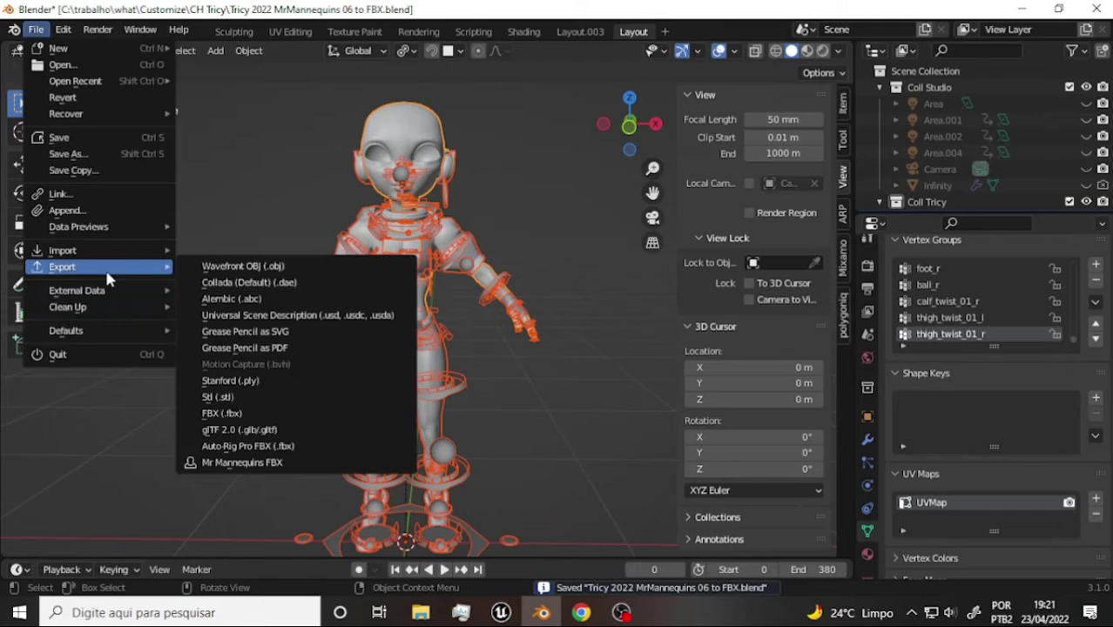
{"action": "left_click", "coordinate": [242, 463]}
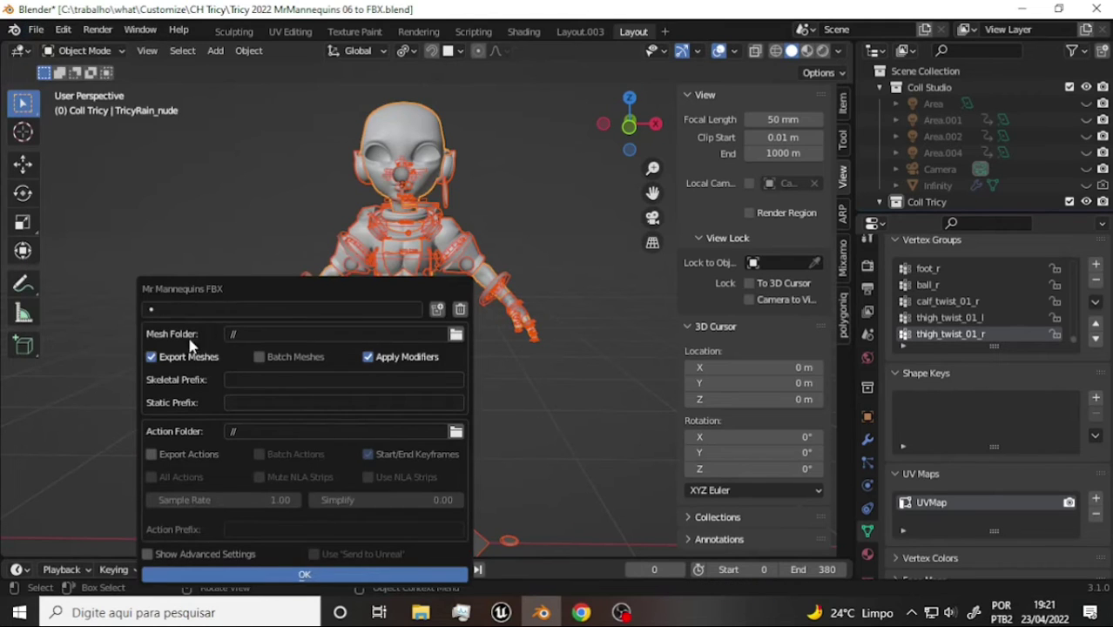
{"action": "left_click", "coordinate": [300, 571]}
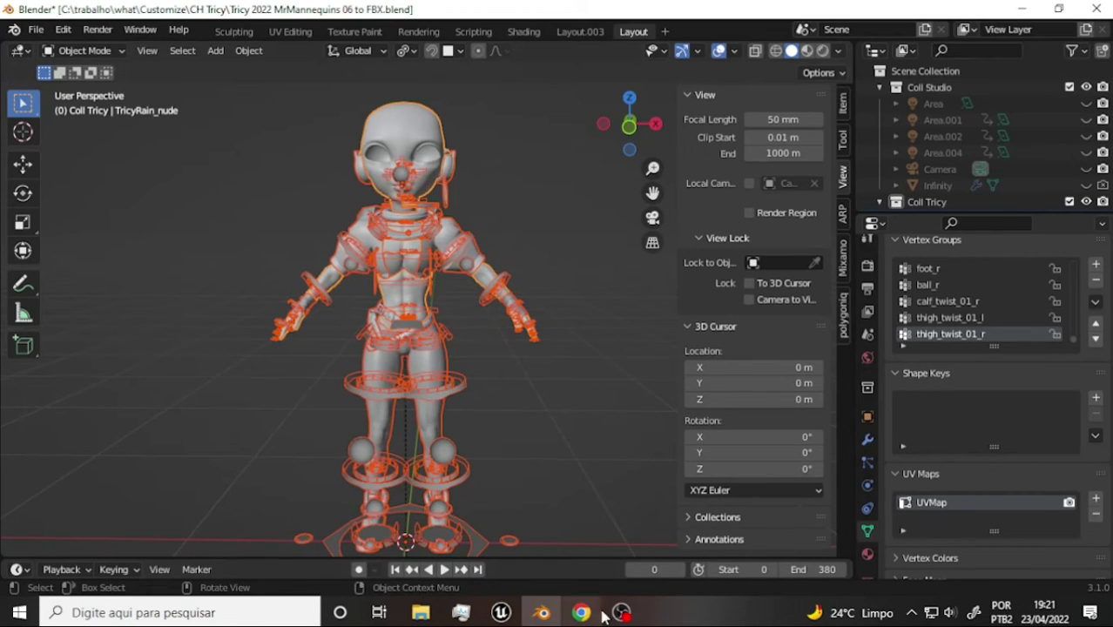
- In Unreal, reimport the DEF_UE4_Mannequin_Skeleton_Female skeletal mesh from the new FBX
{"action": "left_click", "coordinate": [501, 613]}
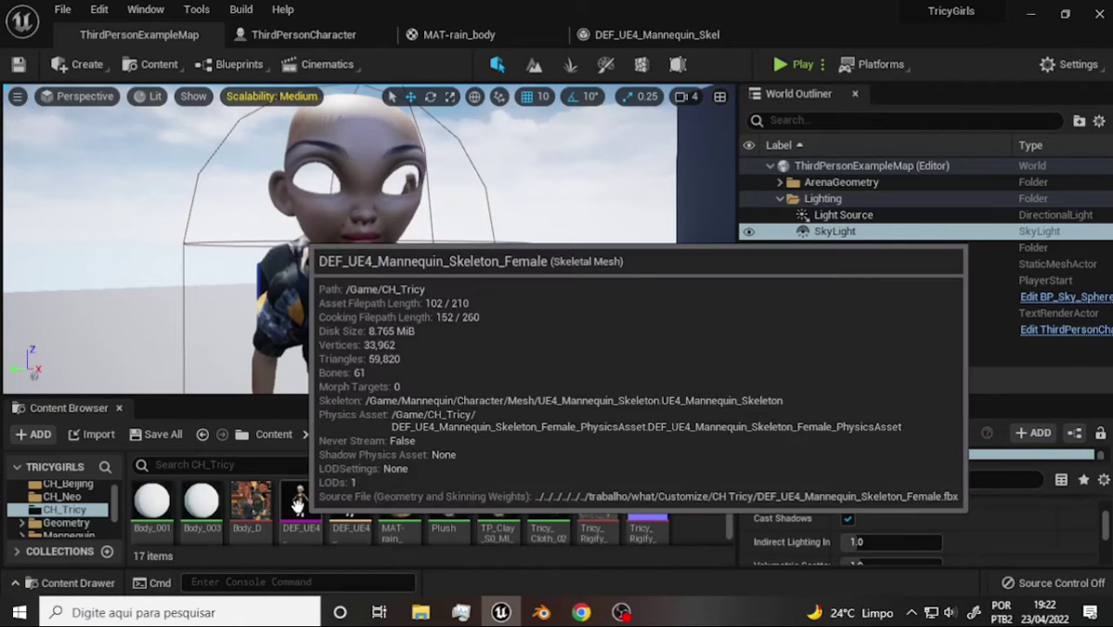
{"action": "left_click", "coordinate": [296, 503]}
{"action": "right_click", "coordinate": [296, 504]}
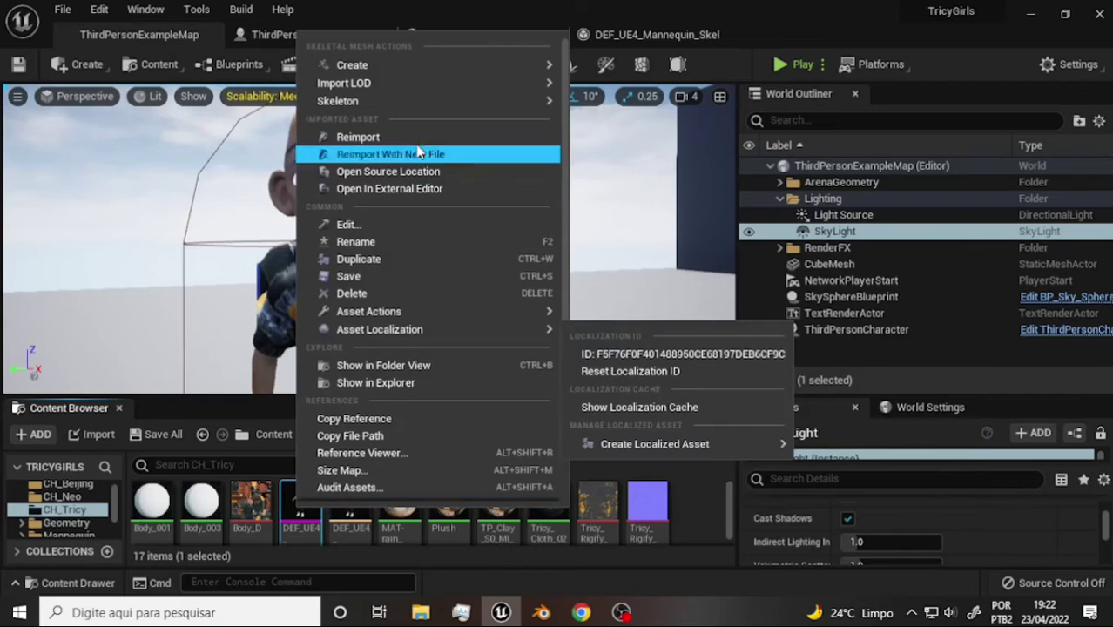
{"action": "left_click", "coordinate": [442, 138]}
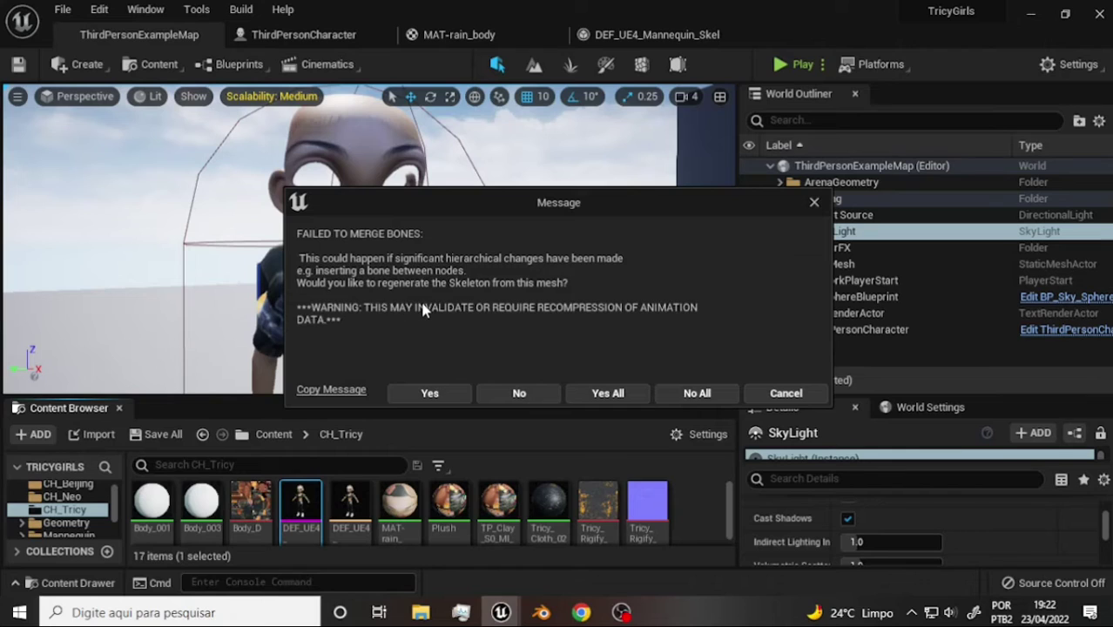
- Accept regenerating and merging the skeleton, then dismiss the SK_Mannequin and SK_Mannequin_Female merge failures
{"action": "left_click", "coordinate": [608, 394]}
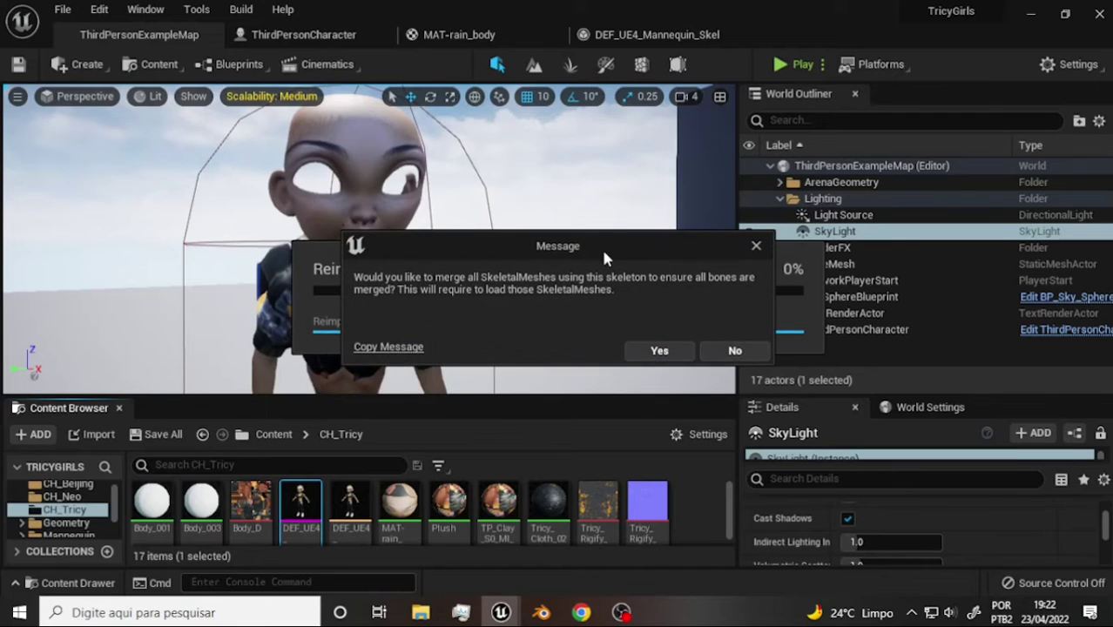
{"action": "left_click", "coordinate": [654, 352]}
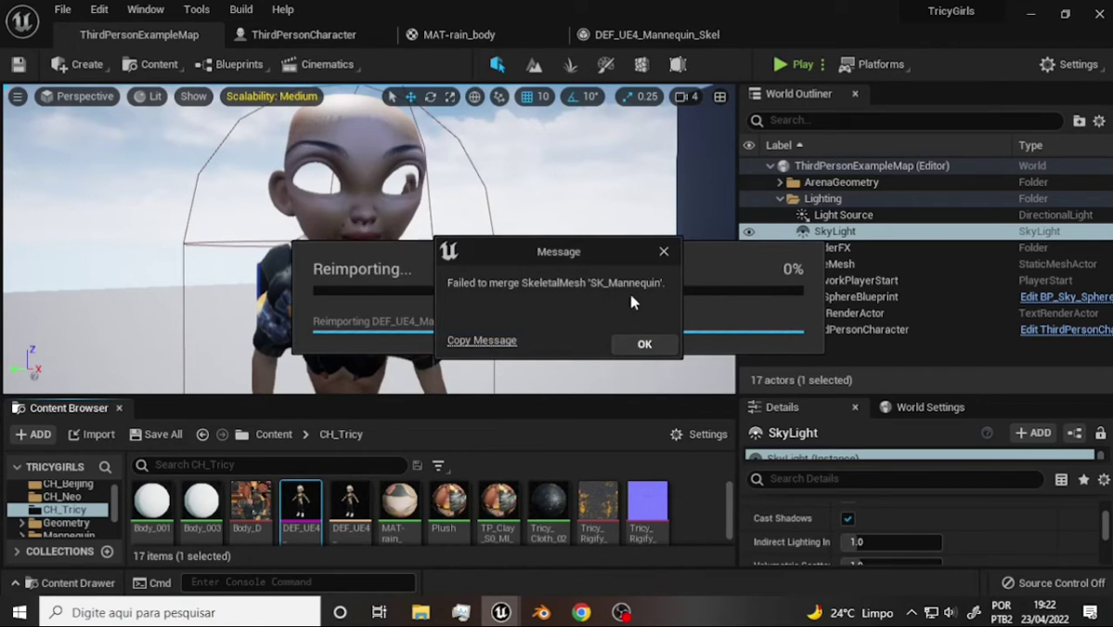
{"action": "left_click", "coordinate": [649, 344]}
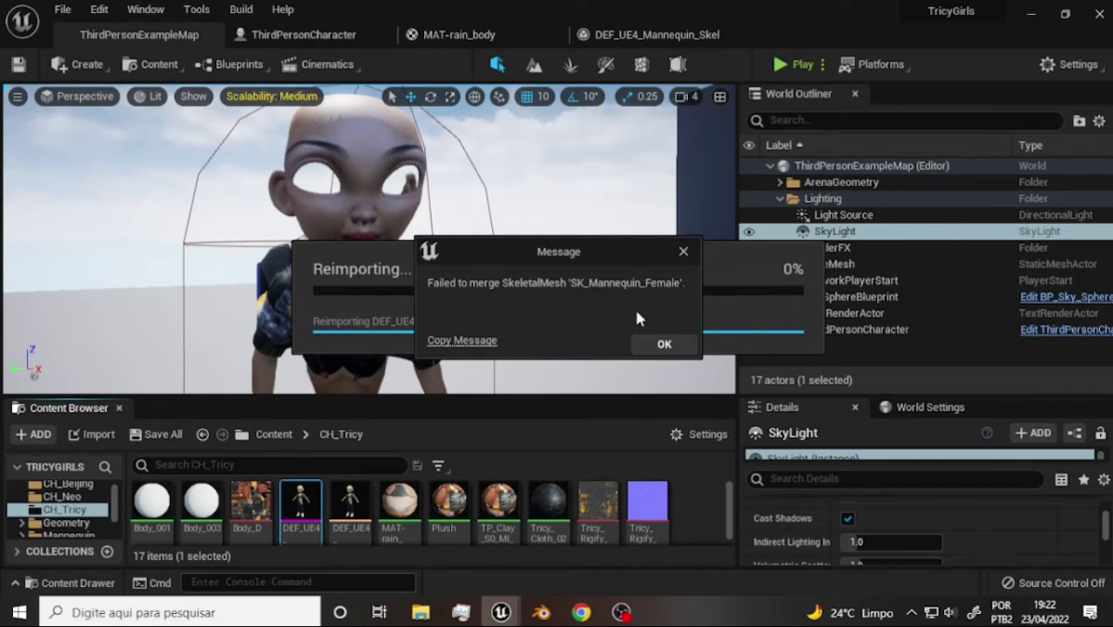
{"action": "left_click", "coordinate": [663, 343]}
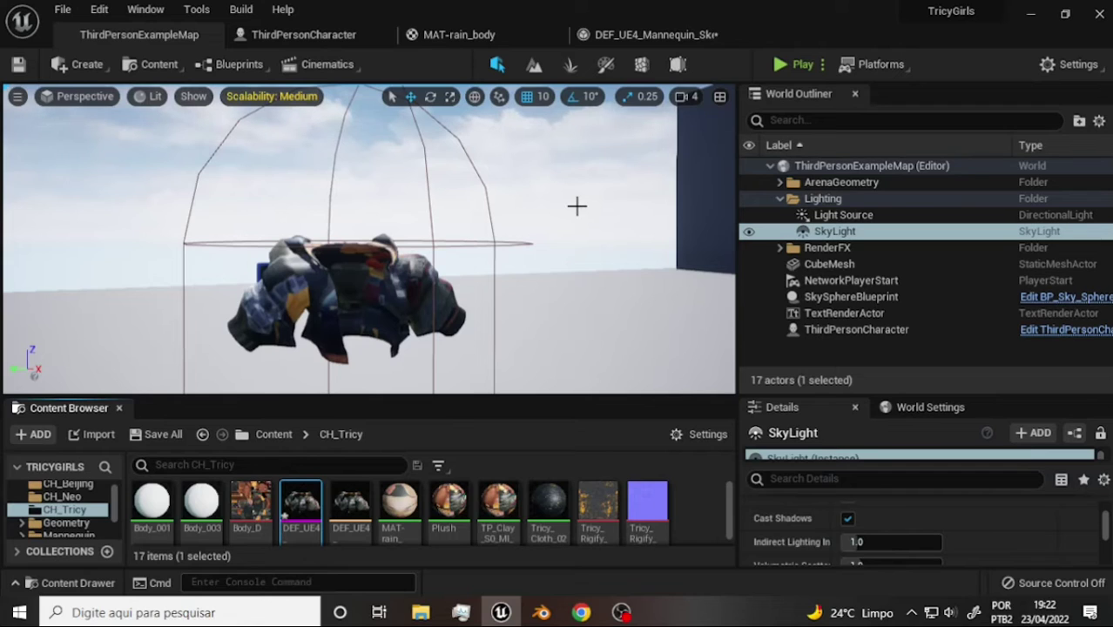
- Enlarge the Content Browser asset area to show more CH_Tricy assets
{"action": "scroll", "coordinate": [581, 231], "scroll_direction": "down", "scroll_amount": 5}
{"action": "scroll", "coordinate": [581, 230], "scroll_direction": "up", "scroll_amount": 3}
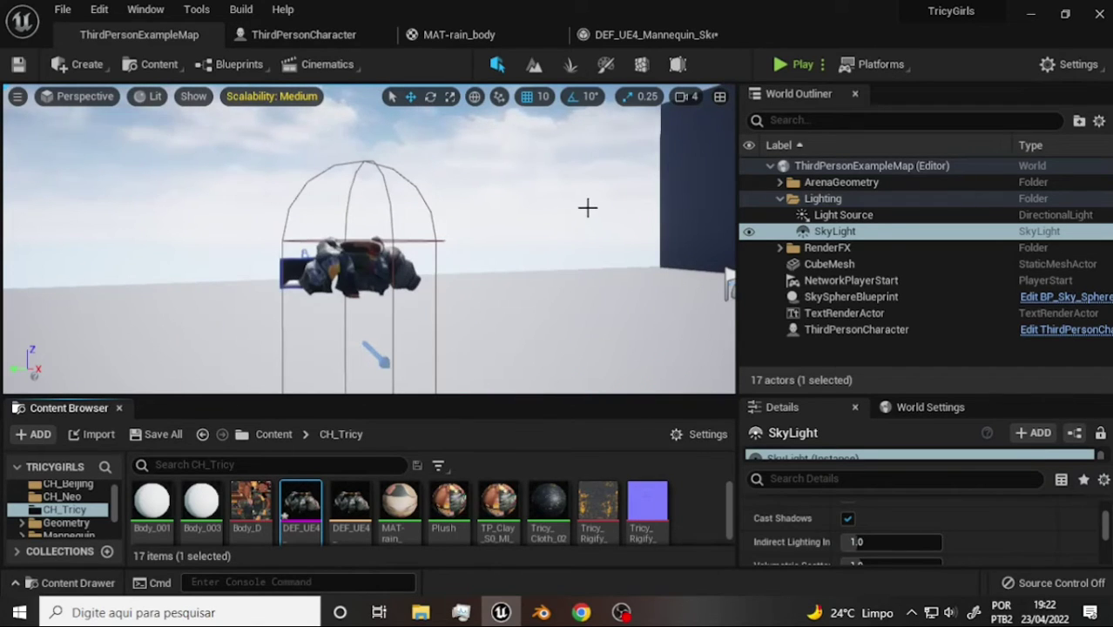
{"action": "scroll", "coordinate": [733, 518], "scroll_direction": "down", "scroll_amount": 2}
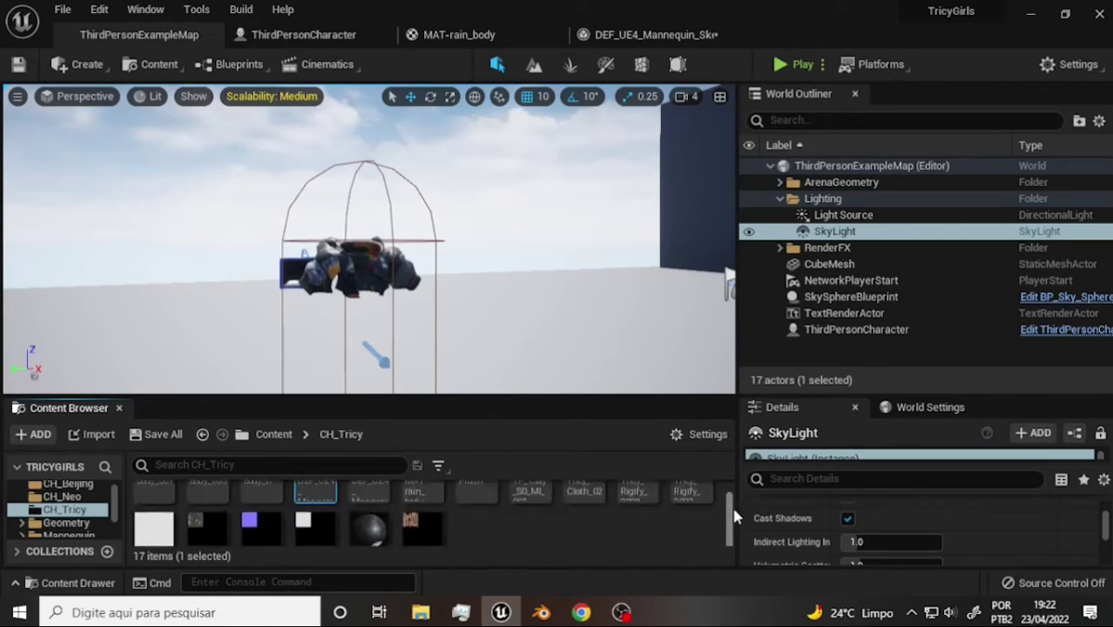
{"action": "scroll", "coordinate": [732, 479], "scroll_direction": "up", "scroll_amount": 2}
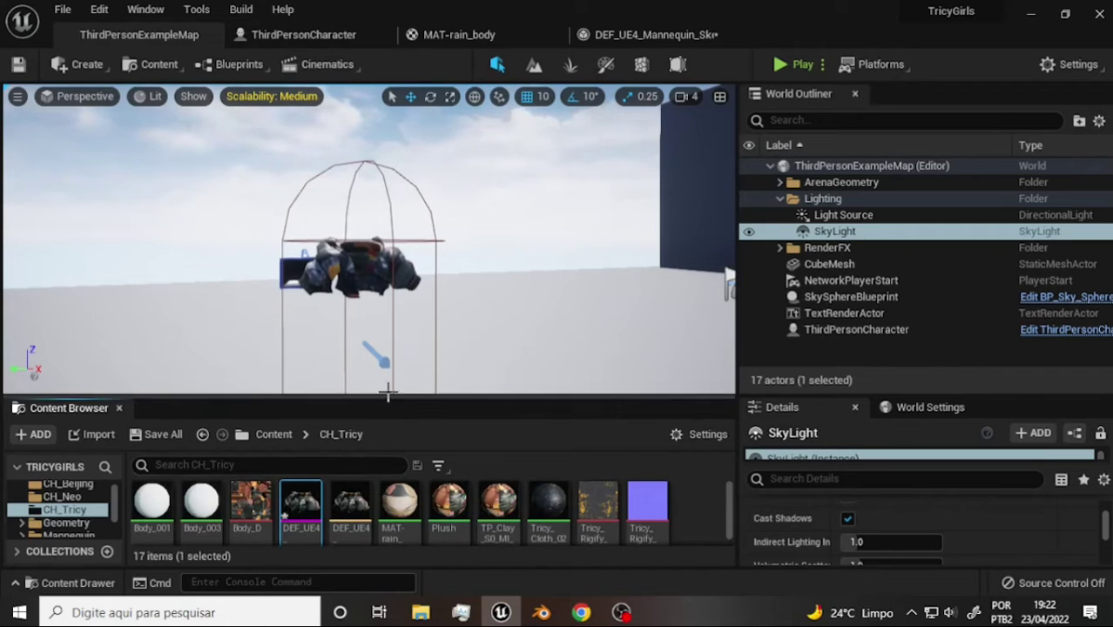
{"action": "left_click_drag", "start_coordinate": [388, 394], "coordinate": [400, 292]}
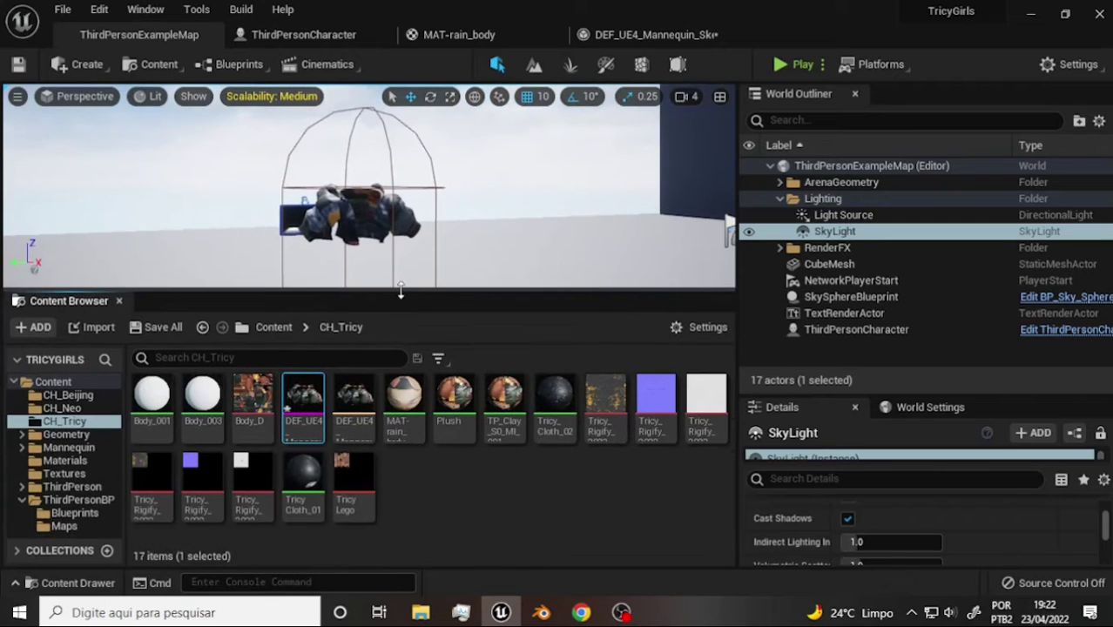
- Deselect all assets and undo twice to revert the skeleton replacement
{"action": "left_click", "coordinate": [437, 497]}
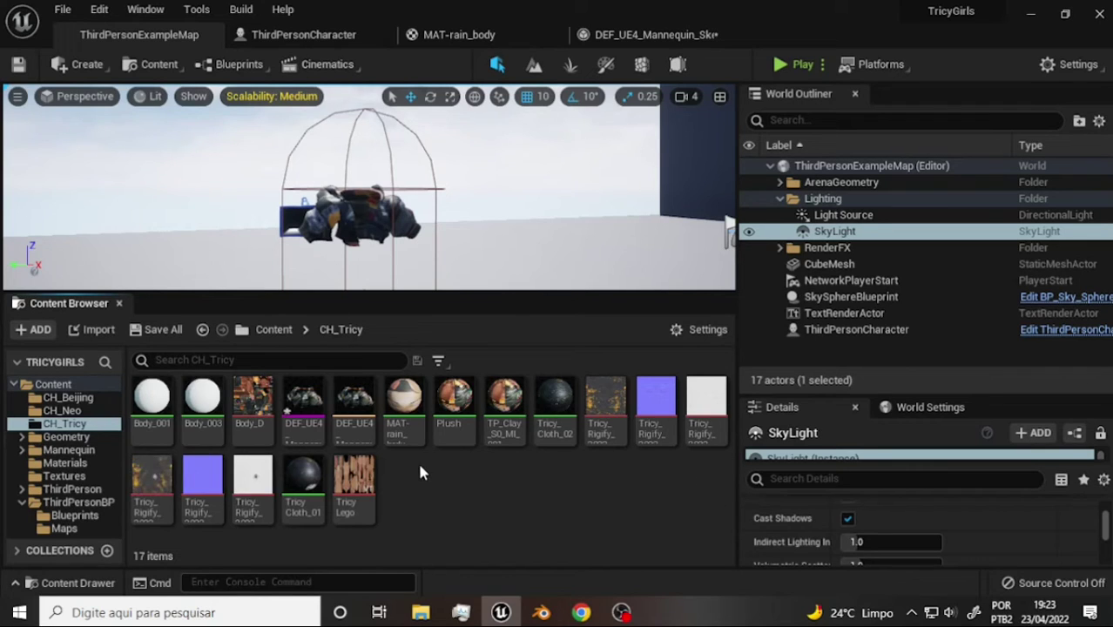
{"action": "key", "text": "ctrl+z"}
{"action": "key", "text": "ctrl+z"}
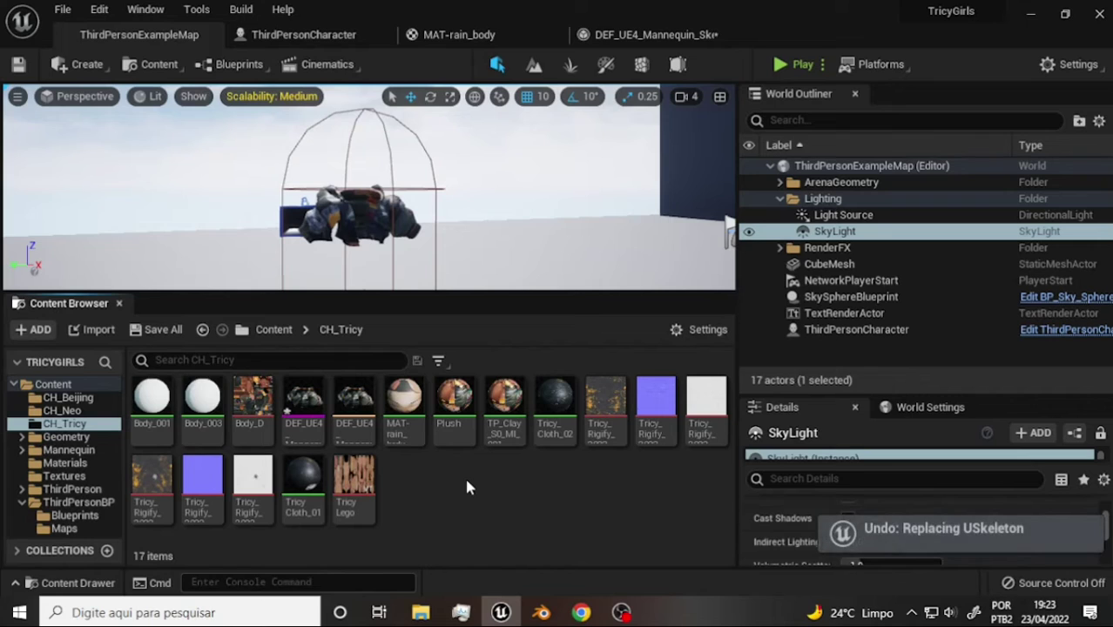
{"action": "key", "text": "ctrl+z"}
{"action": "key", "text": "ctrl+z"}
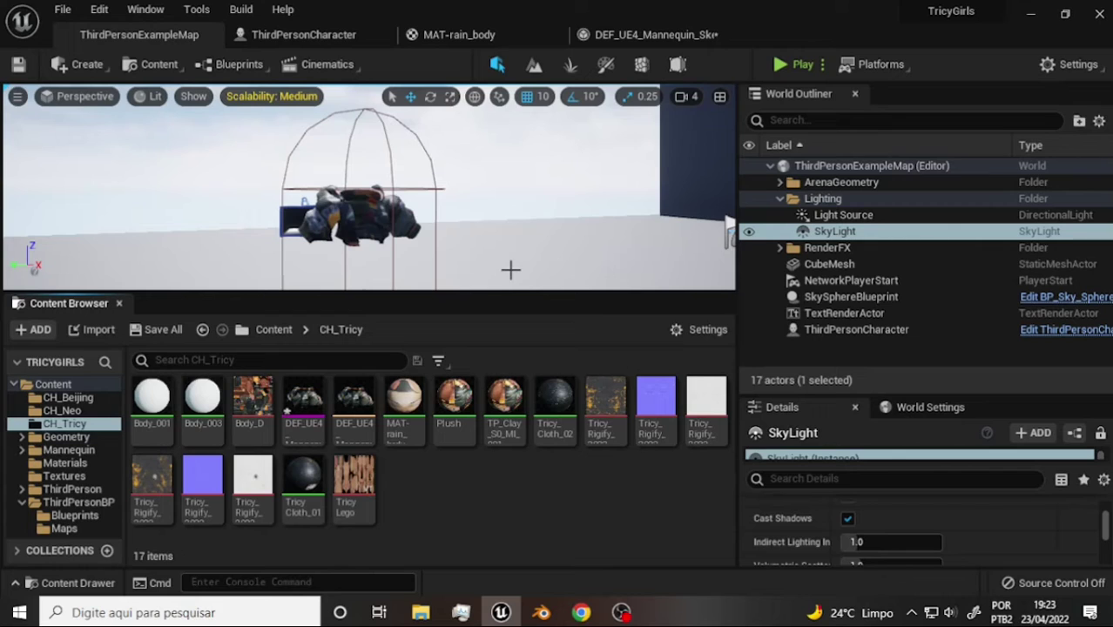
- Restart the editor into the TricyGirls project from Recent Projects
{"action": "left_click", "coordinate": [62, 10]}
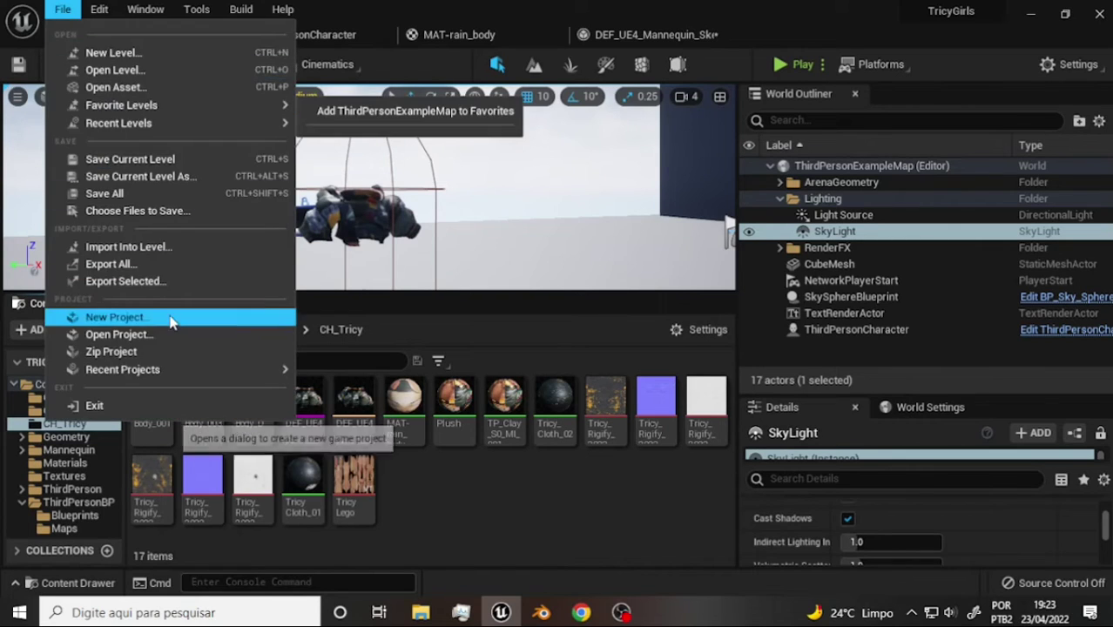
{"action": "mouse_move", "coordinate": [153, 369]}
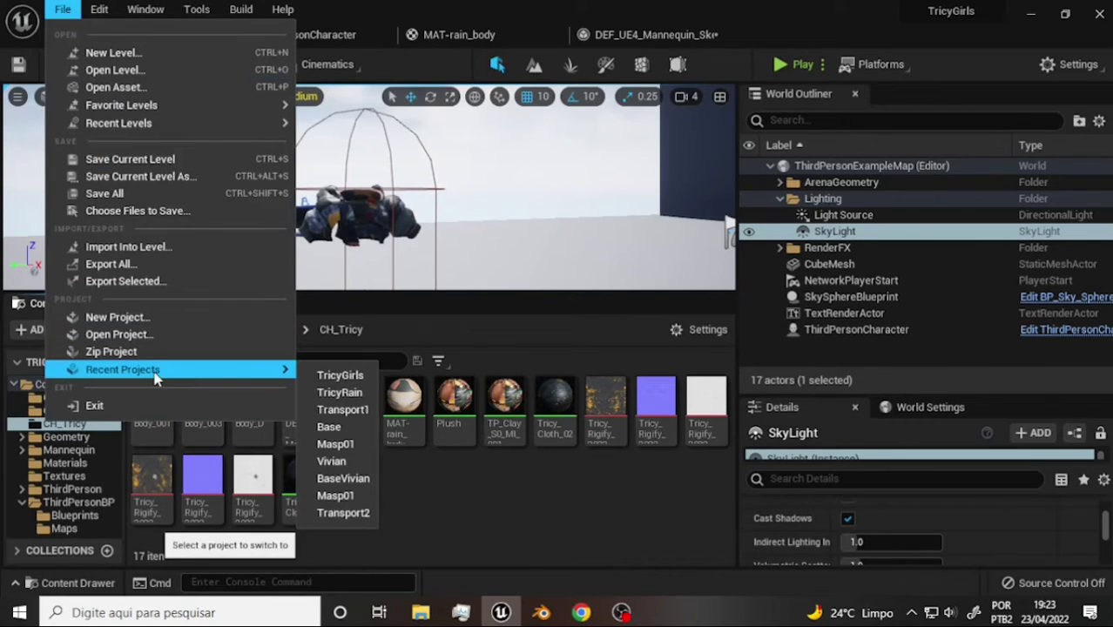
{"action": "left_click", "coordinate": [412, 377]}
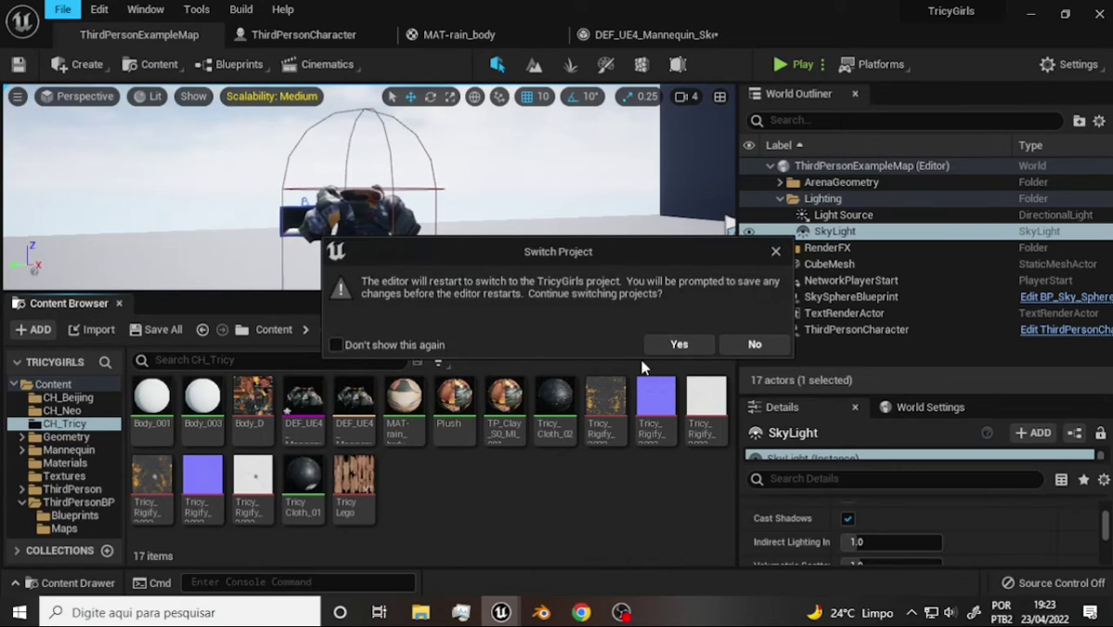
{"action": "left_click", "coordinate": [680, 347]}
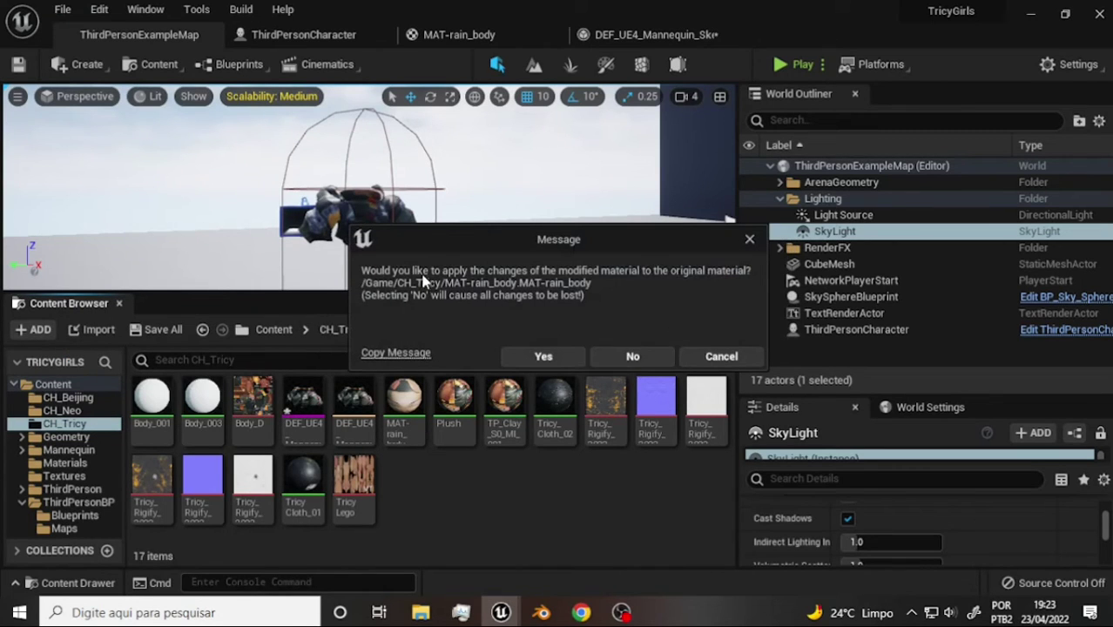
- Discard the material changes and decline saving the skeletal mesh, skeleton and animations
{"action": "left_click", "coordinate": [647, 360]}
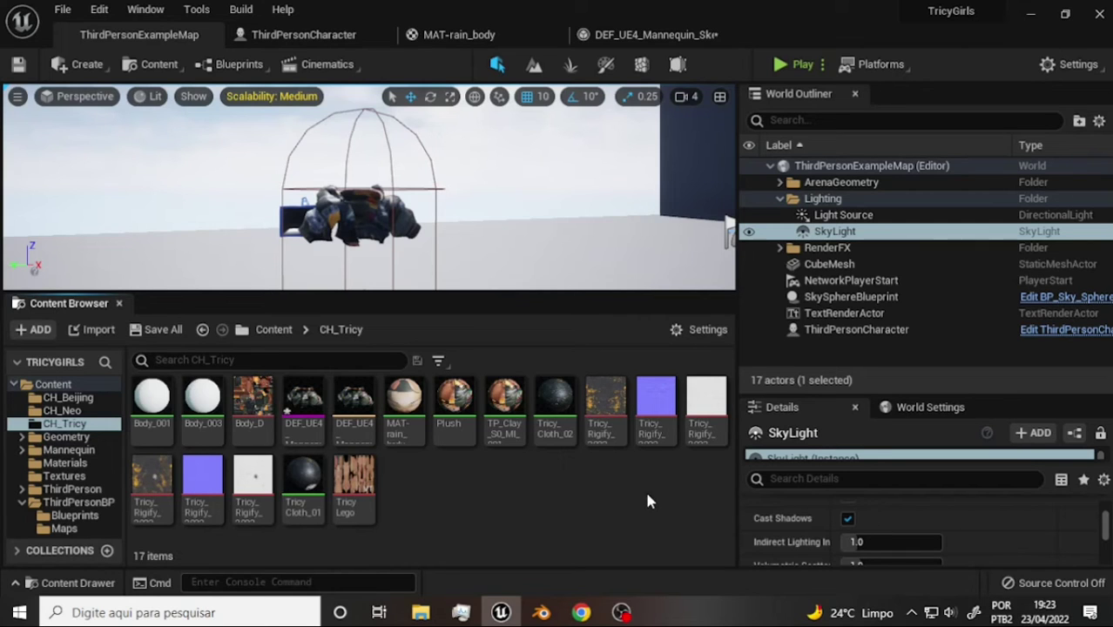
{"action": "key", "text": "ctrl+shift+s"}
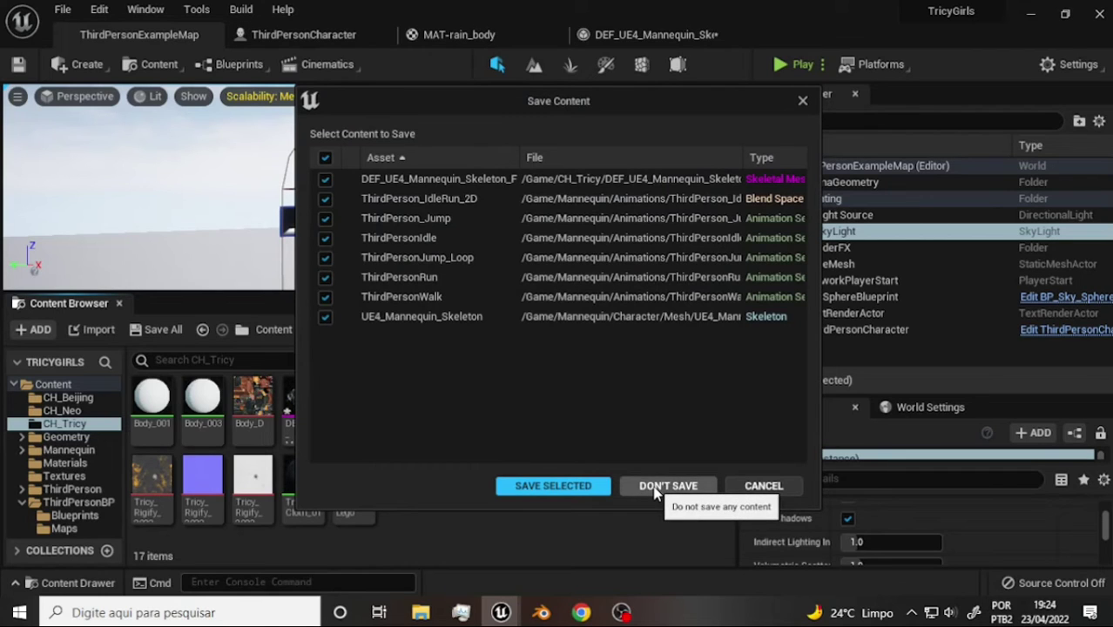
{"action": "left_click", "coordinate": [654, 489]}
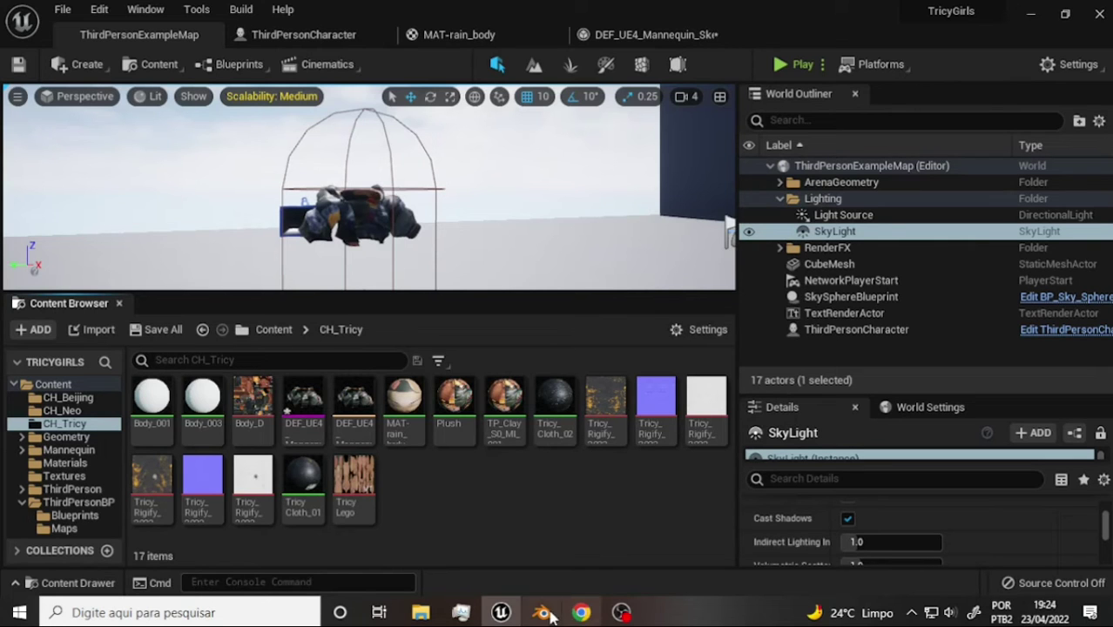
- Briefly show and hide OBS and Chrome, then bring Blender with the Tricy file forward
{"action": "left_click", "coordinate": [621, 612]}
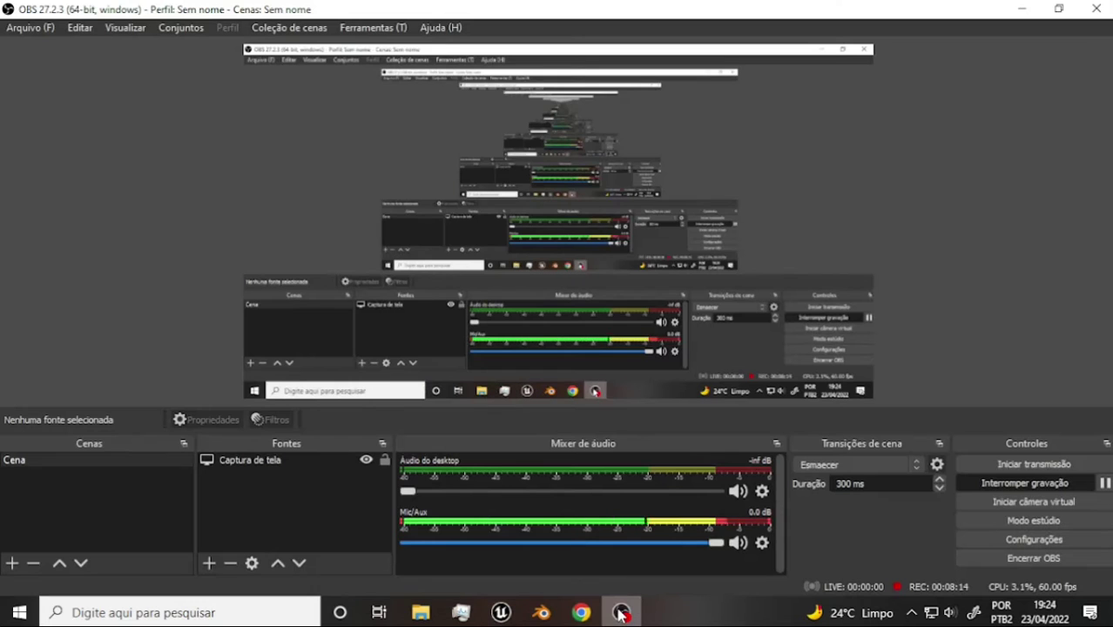
{"action": "left_click", "coordinate": [621, 612]}
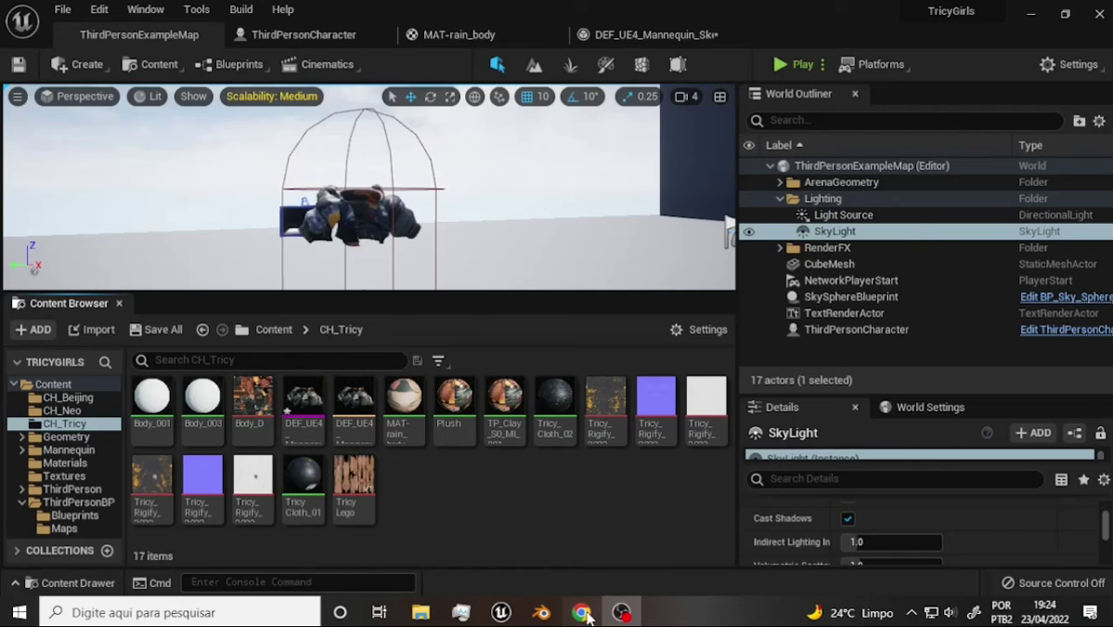
{"action": "left_click", "coordinate": [582, 612]}
{"action": "left_click", "coordinate": [584, 614]}
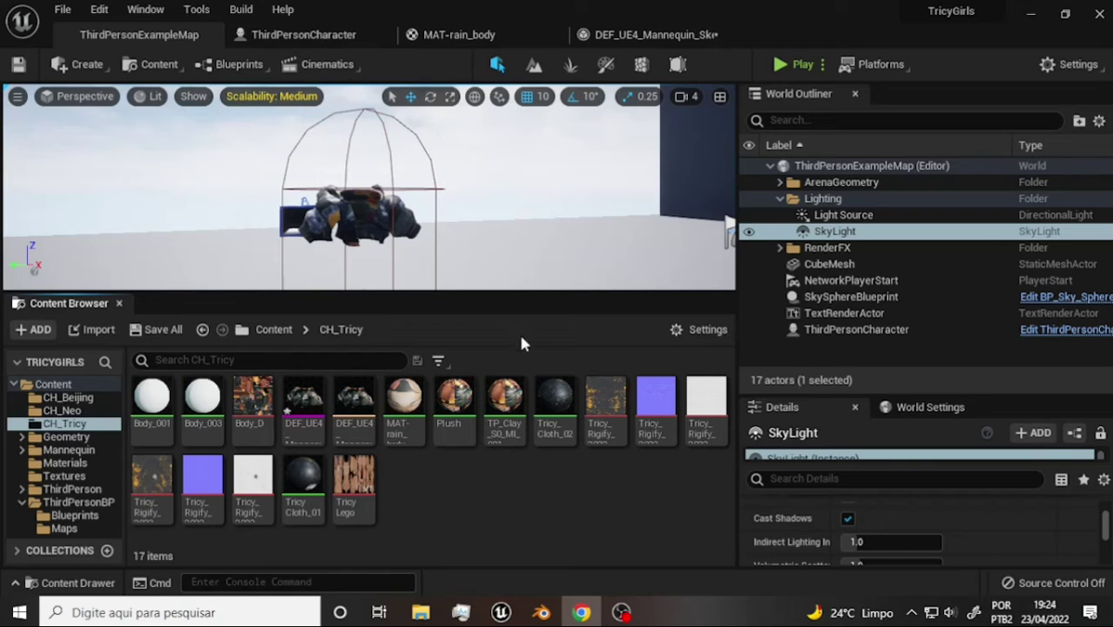
{"action": "left_click", "coordinate": [540, 612]}
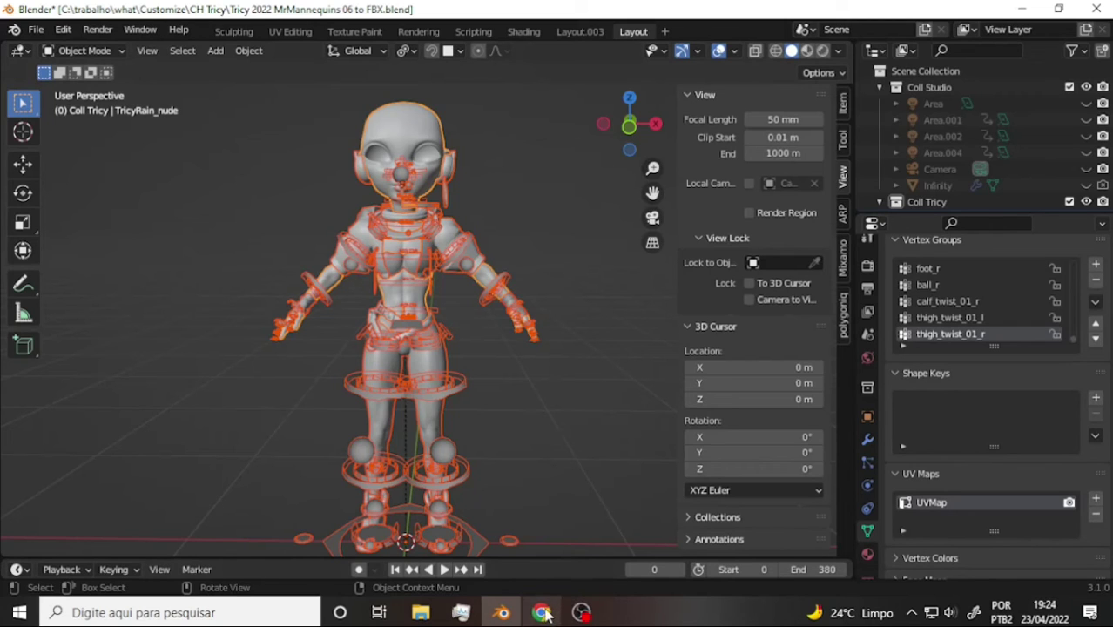
{"action": "left_click", "coordinate": [541, 612]}
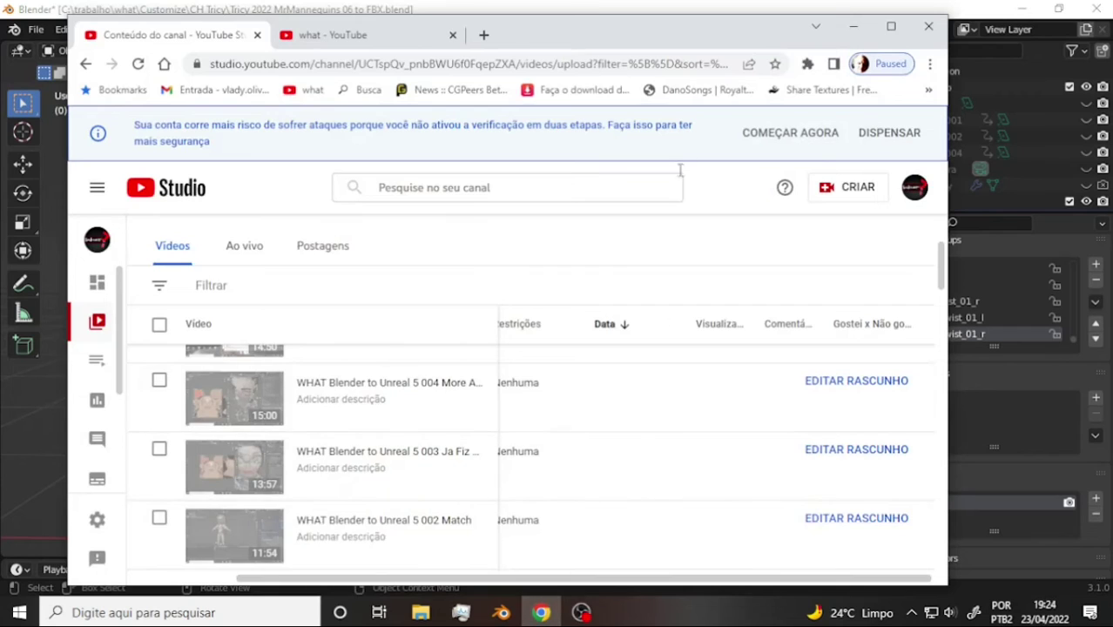
{"action": "left_click", "coordinate": [716, 11]}
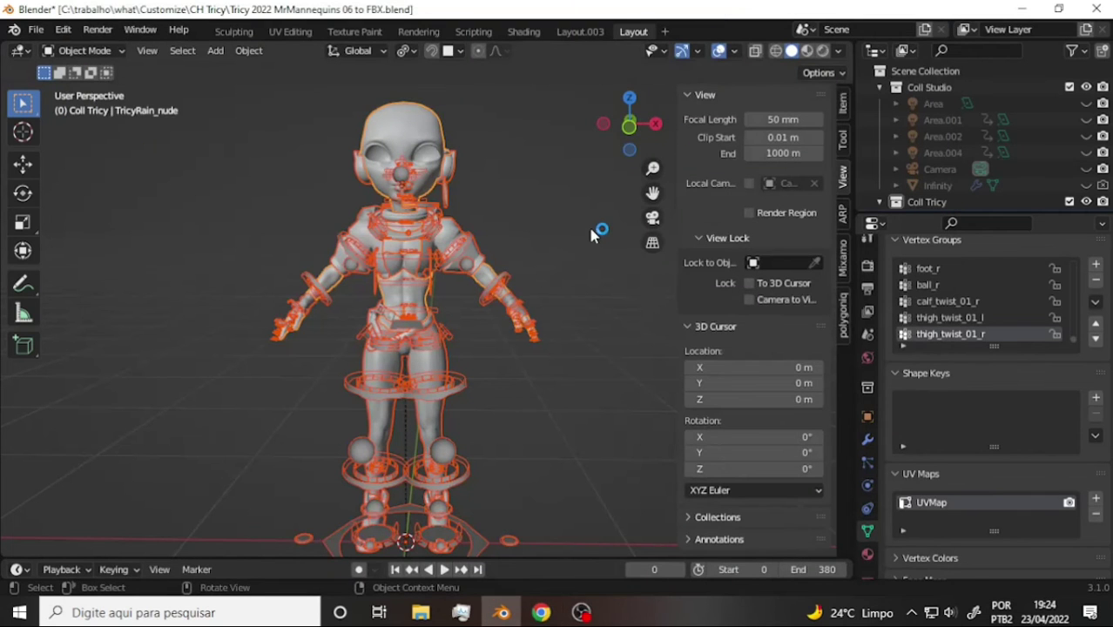
{"action": "left_click", "coordinate": [573, 613]}
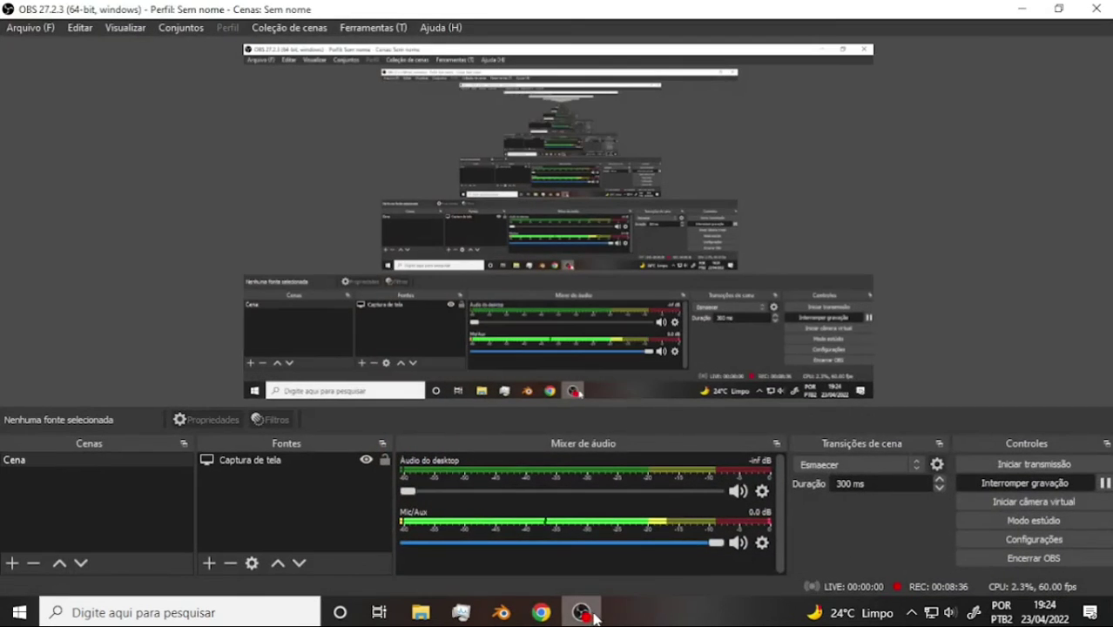
{"action": "left_click", "coordinate": [566, 611]}
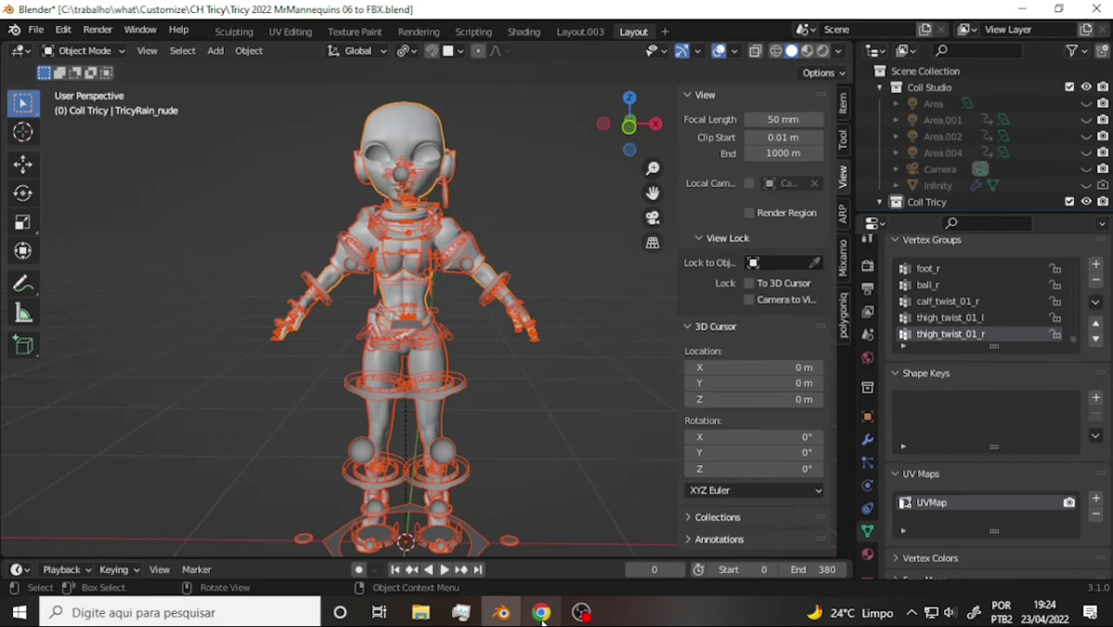
{"action": "left_click", "coordinate": [581, 613]}
{"action": "left_click", "coordinate": [581, 613]}
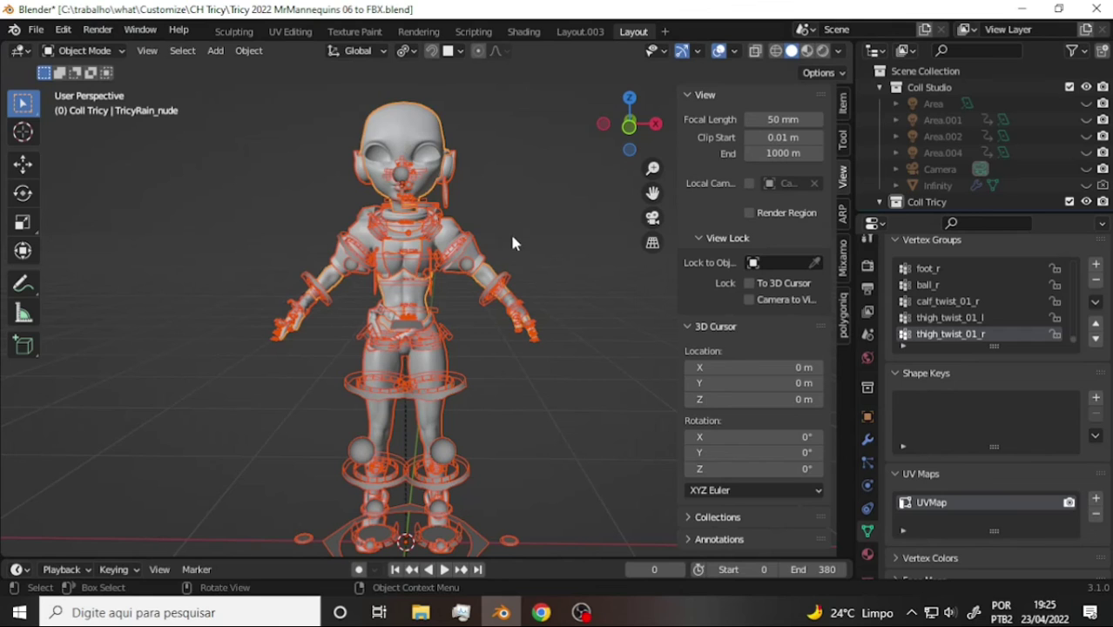
{"action": "left_click", "coordinate": [581, 612]}
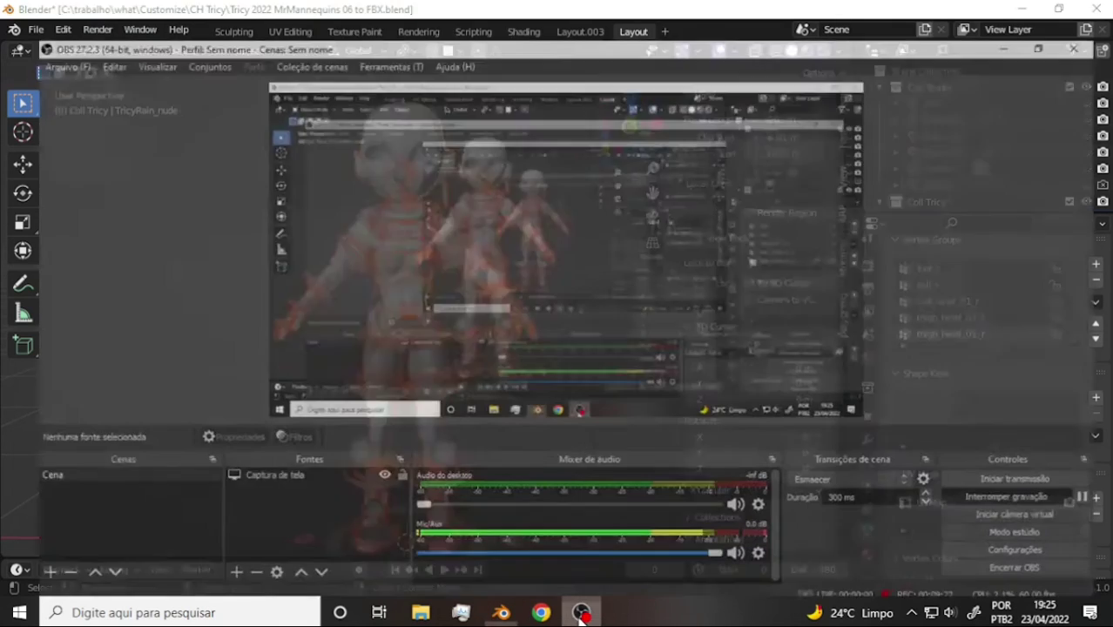
{"action": "left_click", "coordinate": [581, 612]}
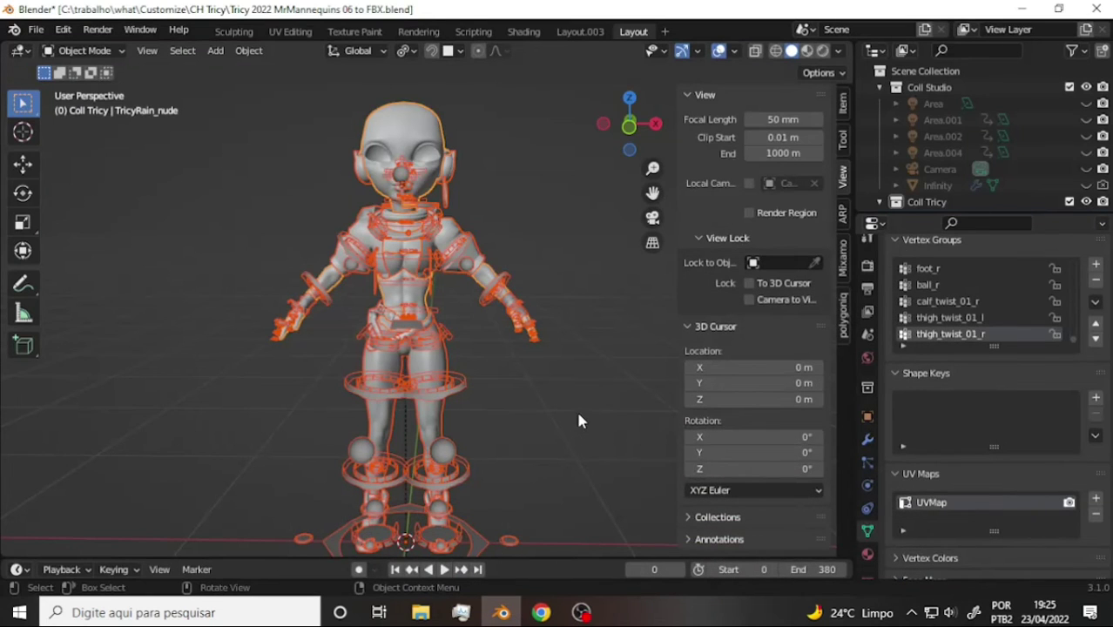